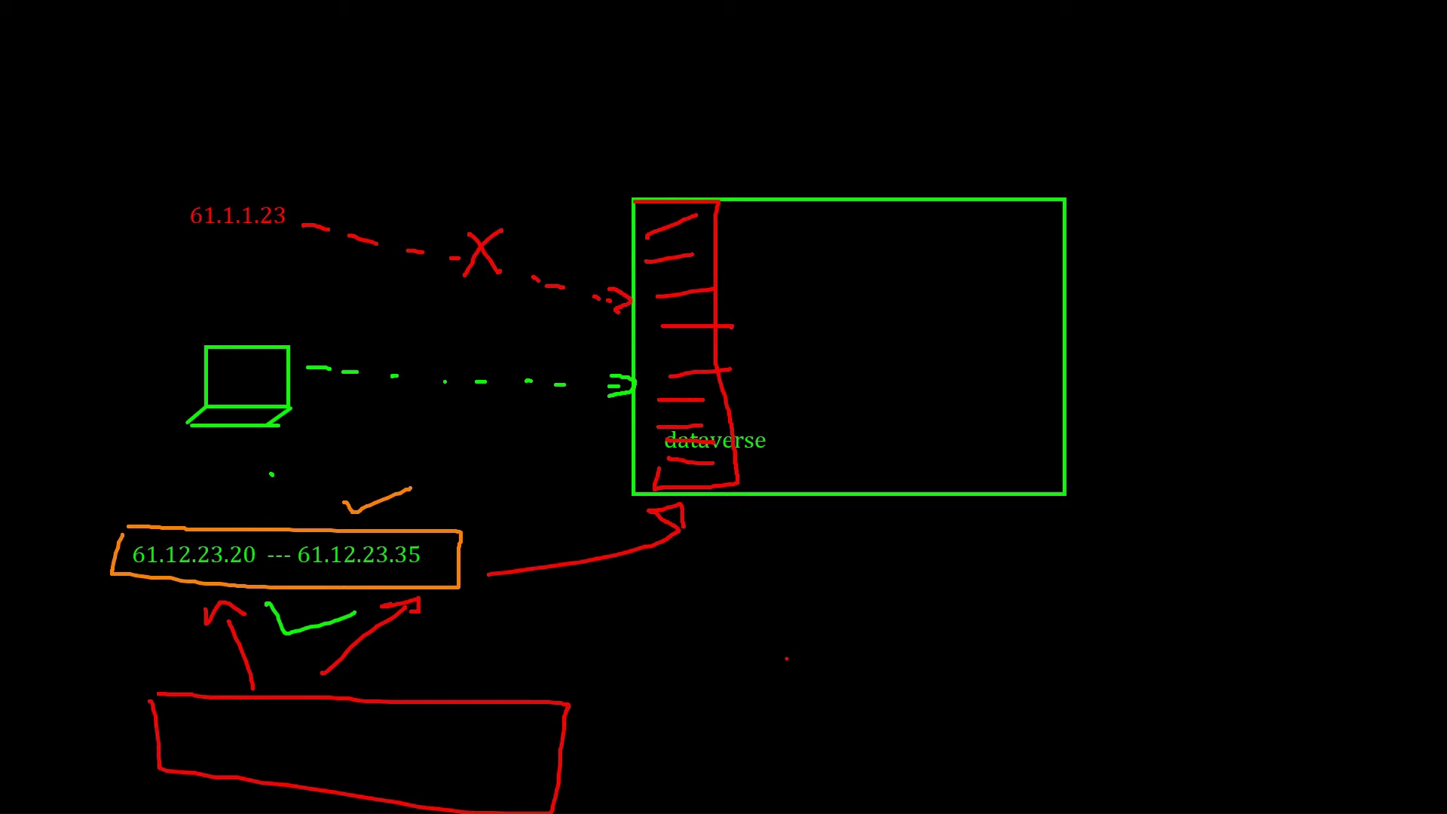
Close the IP-range-to-Dataverse sketch and return to the admin center's Environments list
key("b")
key("alt+Tab")
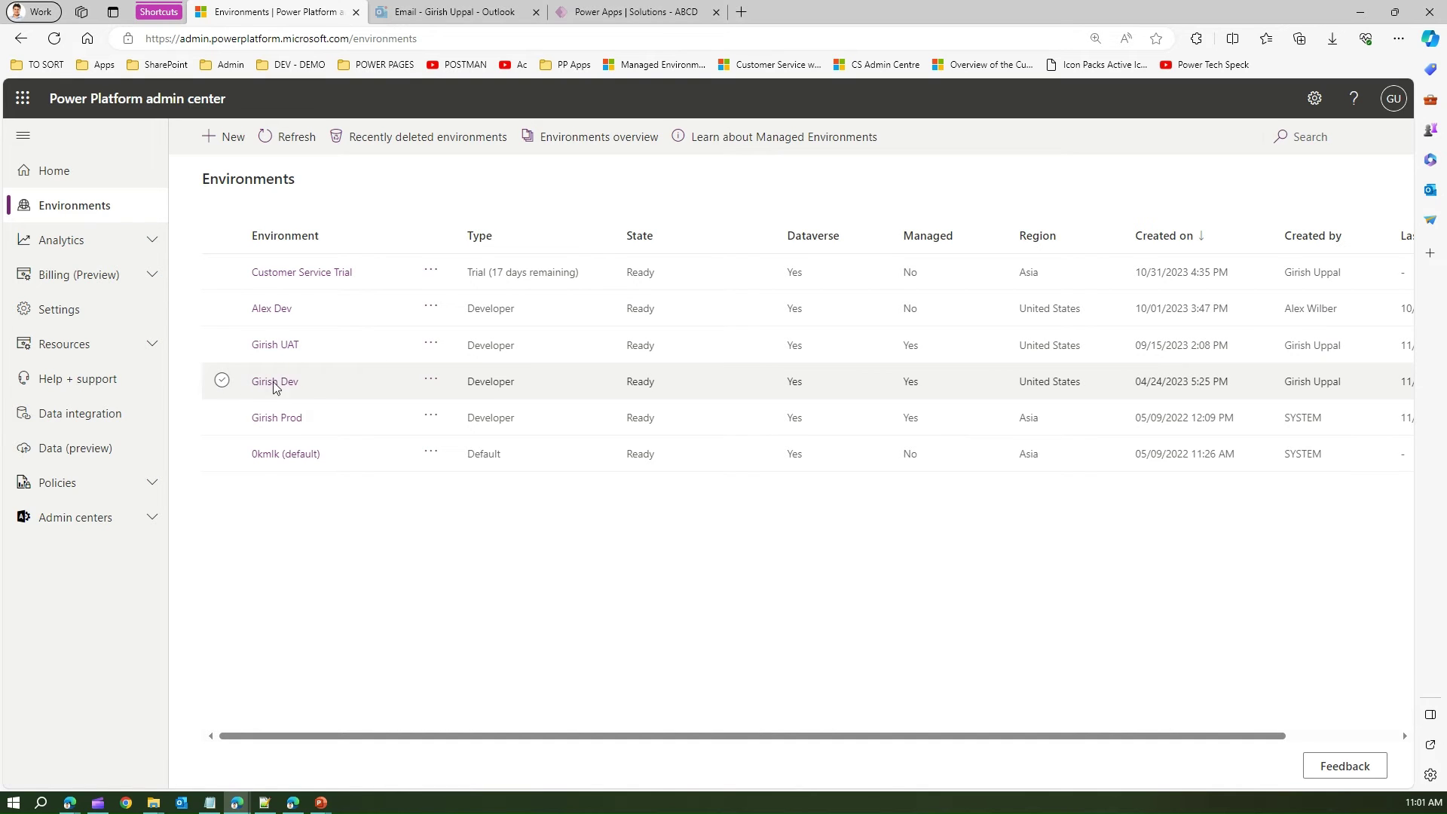
Open the Dev environment's Settings at Product > Privacy + Security and scroll down the page
left_click(223, 382)
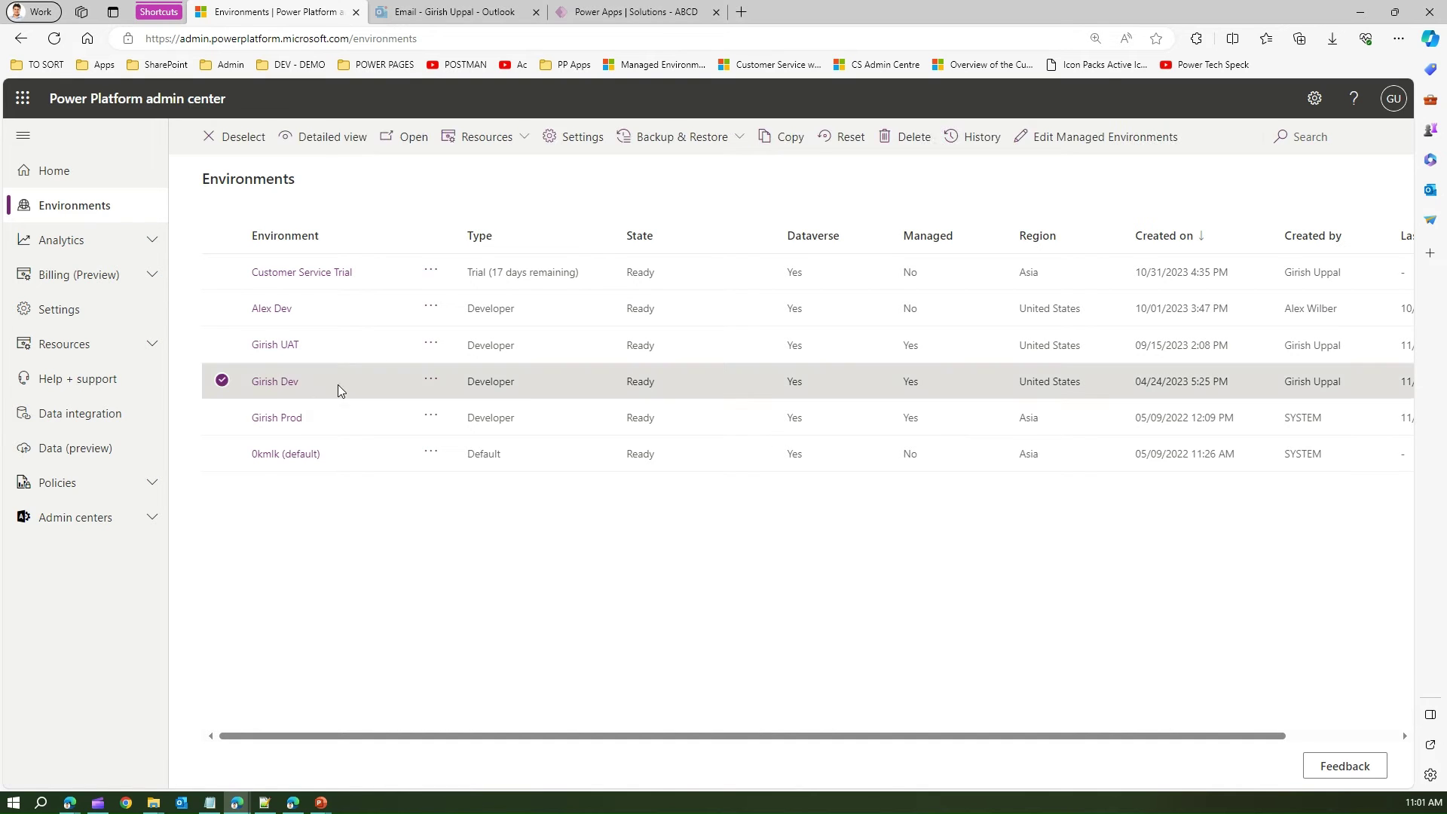
left_click(431, 382)
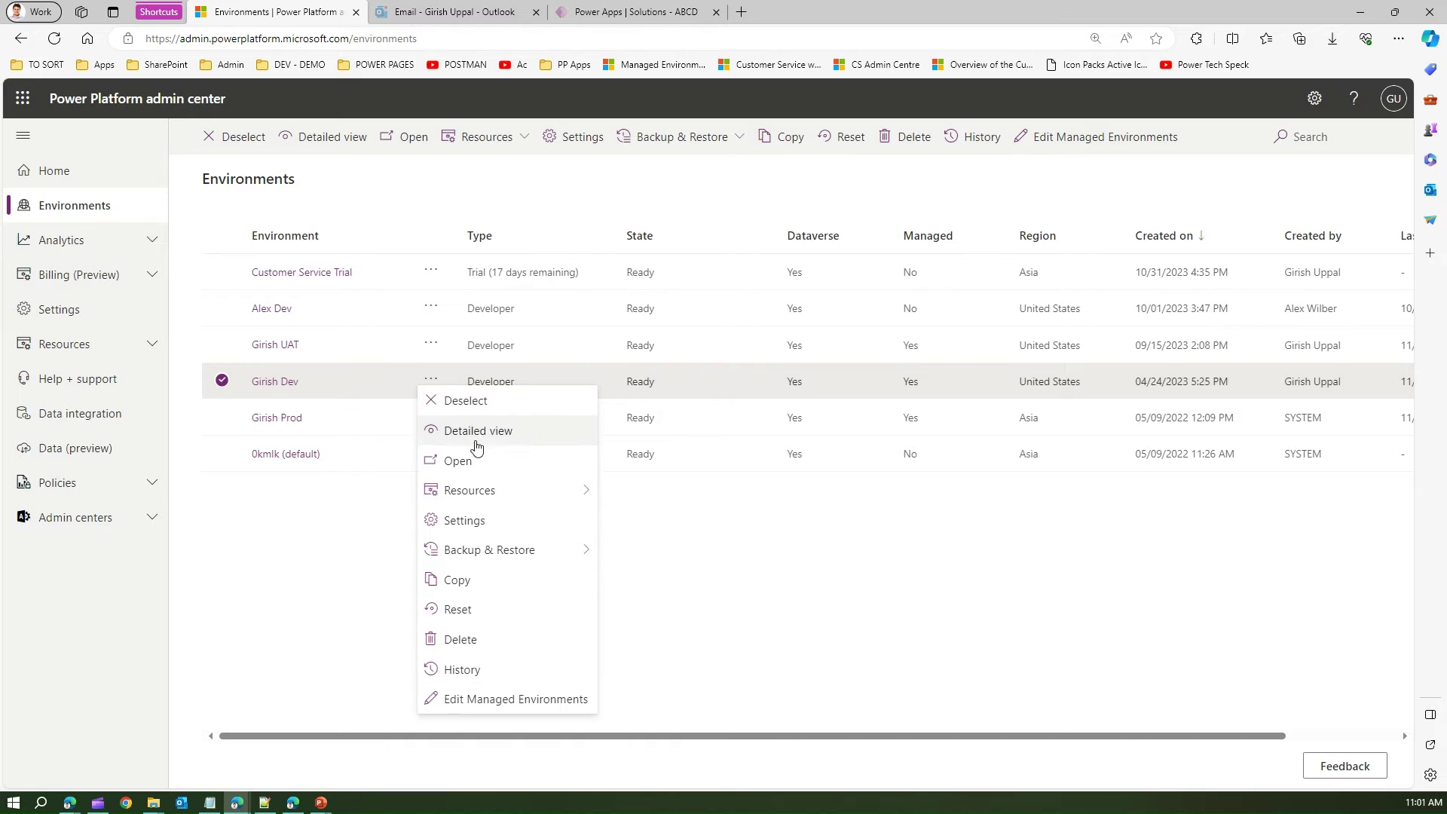
left_click(478, 519)
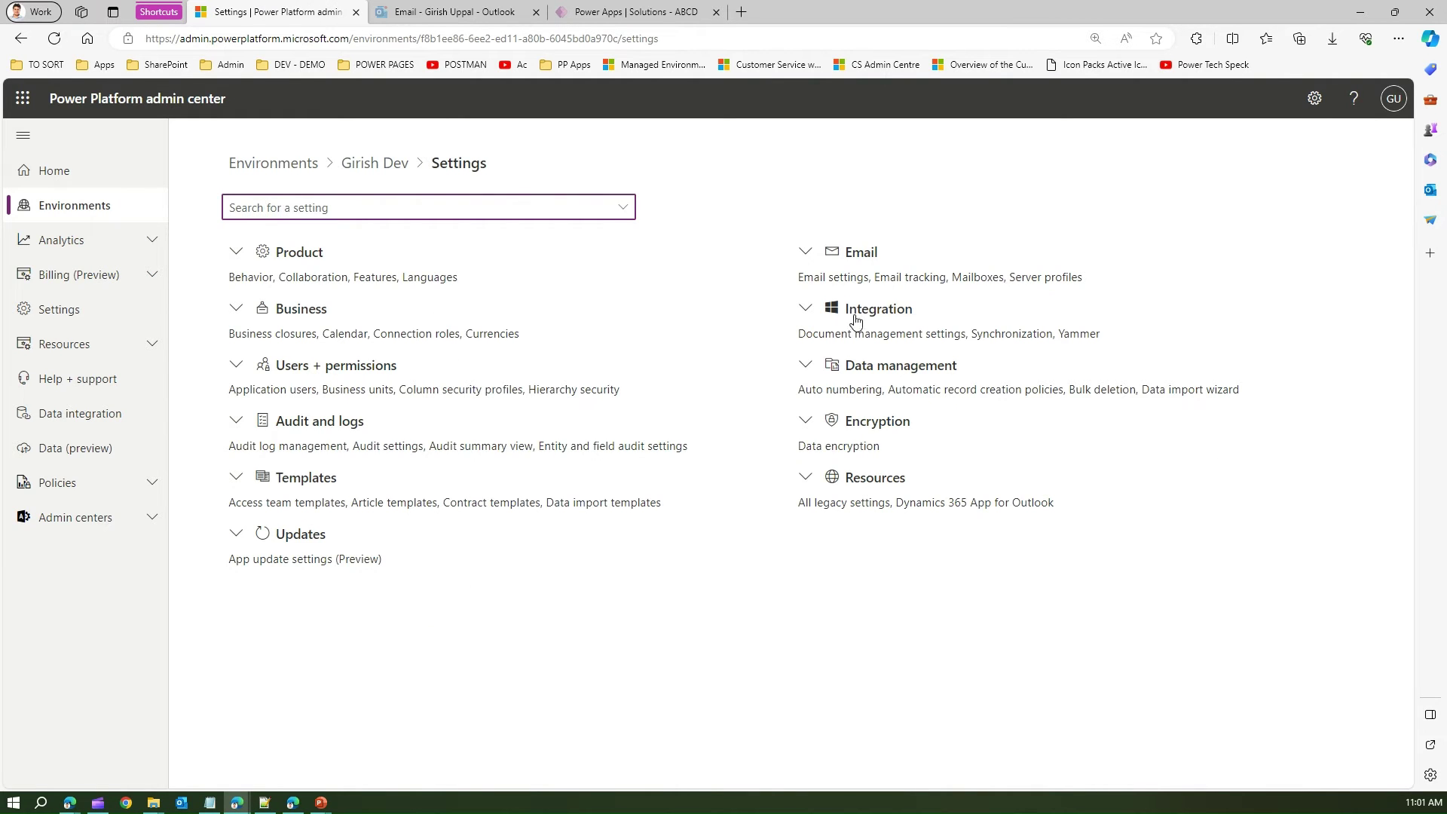
left_click(236, 259)
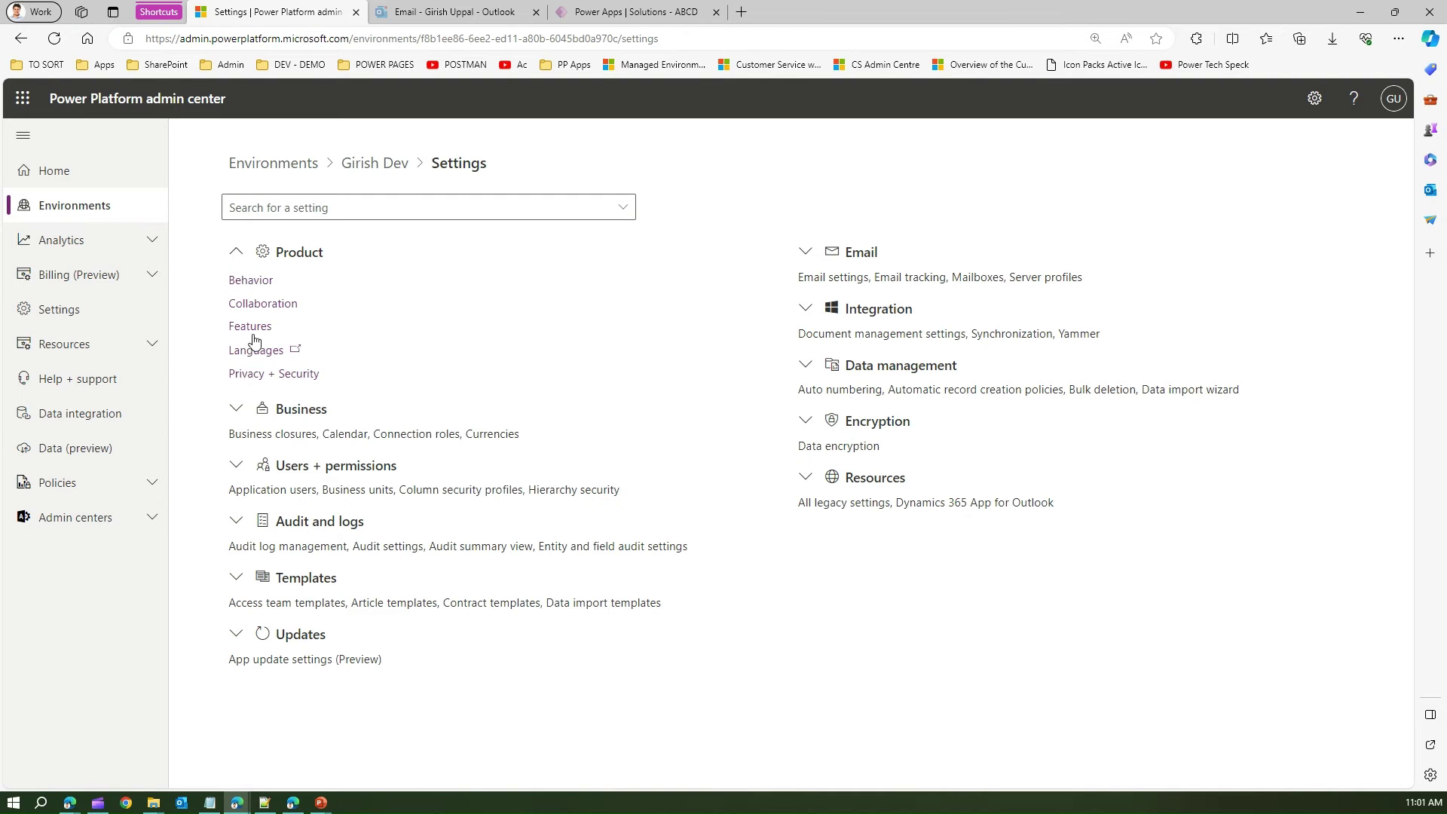
left_click(248, 375)
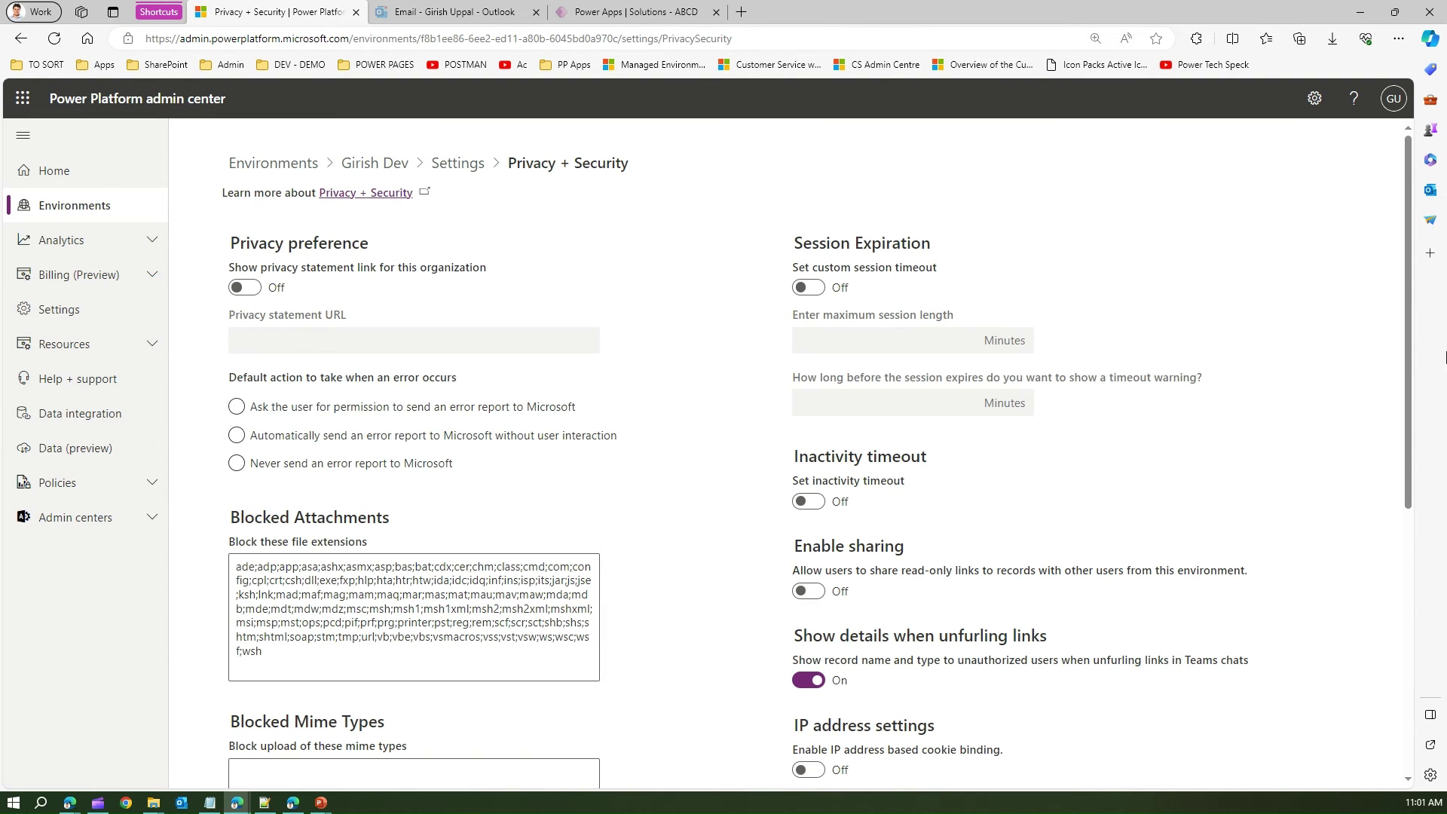
left_click_drag(1411, 355, 1422, 701)
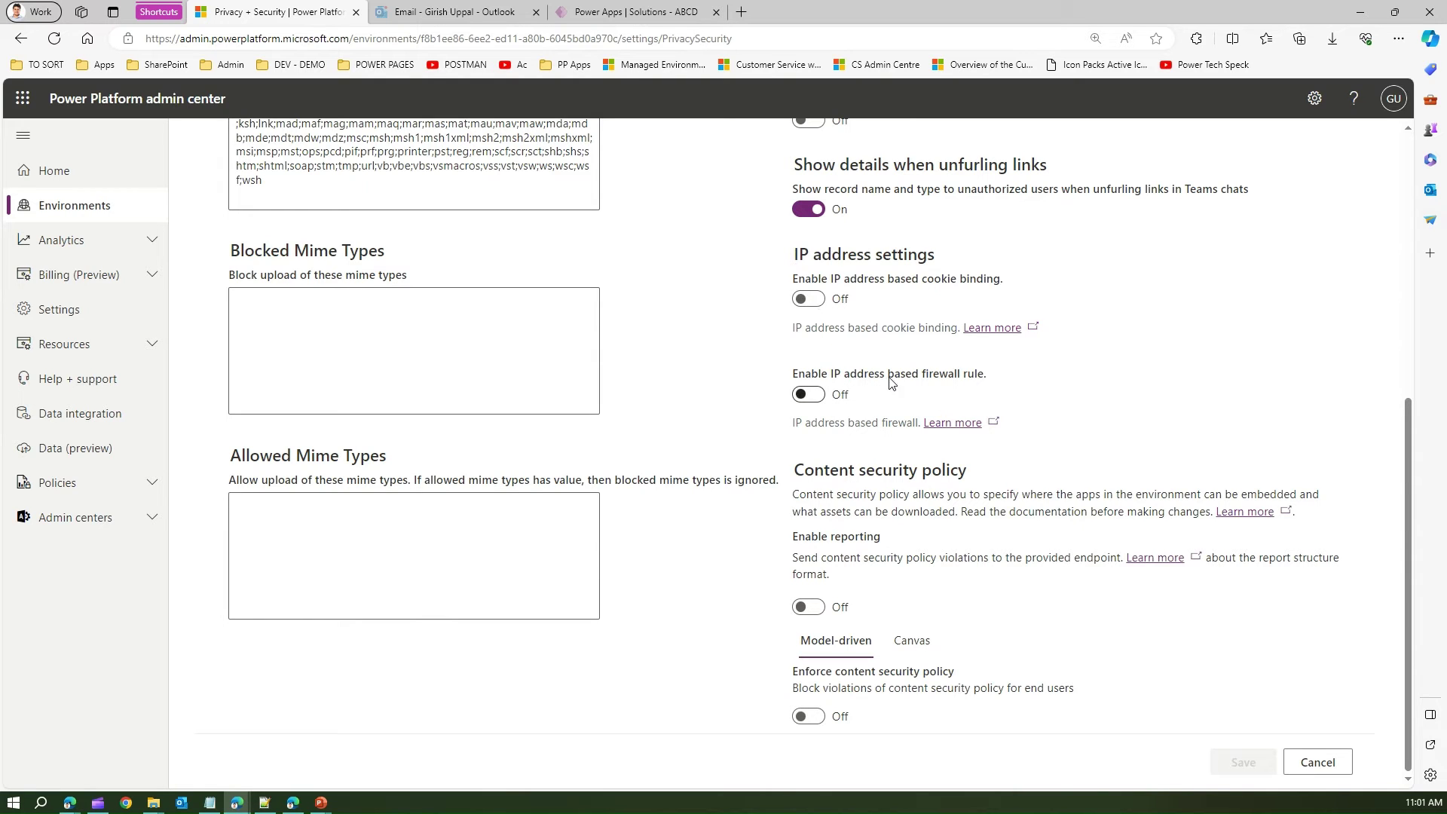
Turn on the IP address based firewall rule with allowed IPv4 range 61.23.1.10/32
left_click(818, 397)
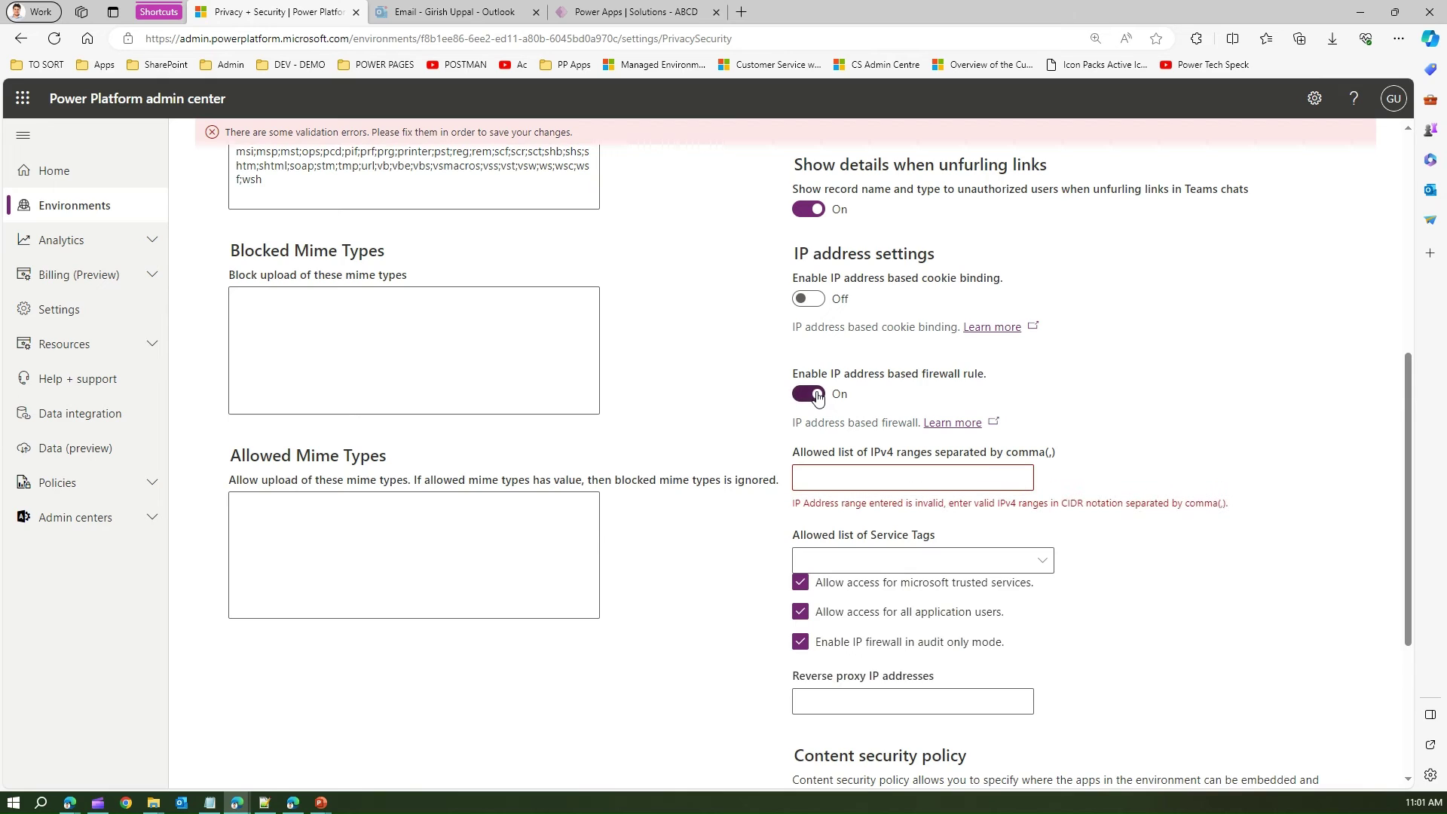
left_click(811, 476)
type("61.23.1.10")
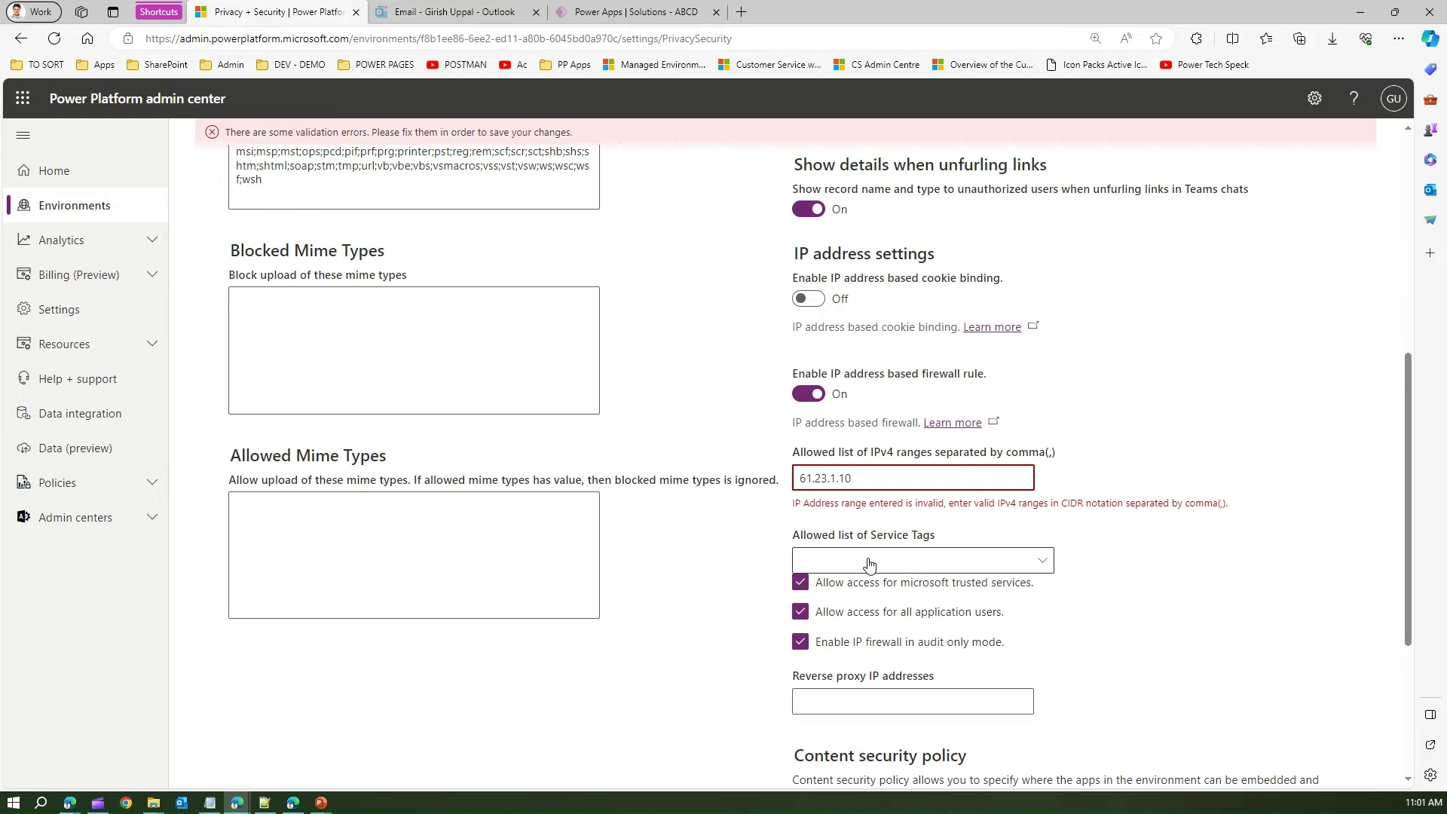
type("32")
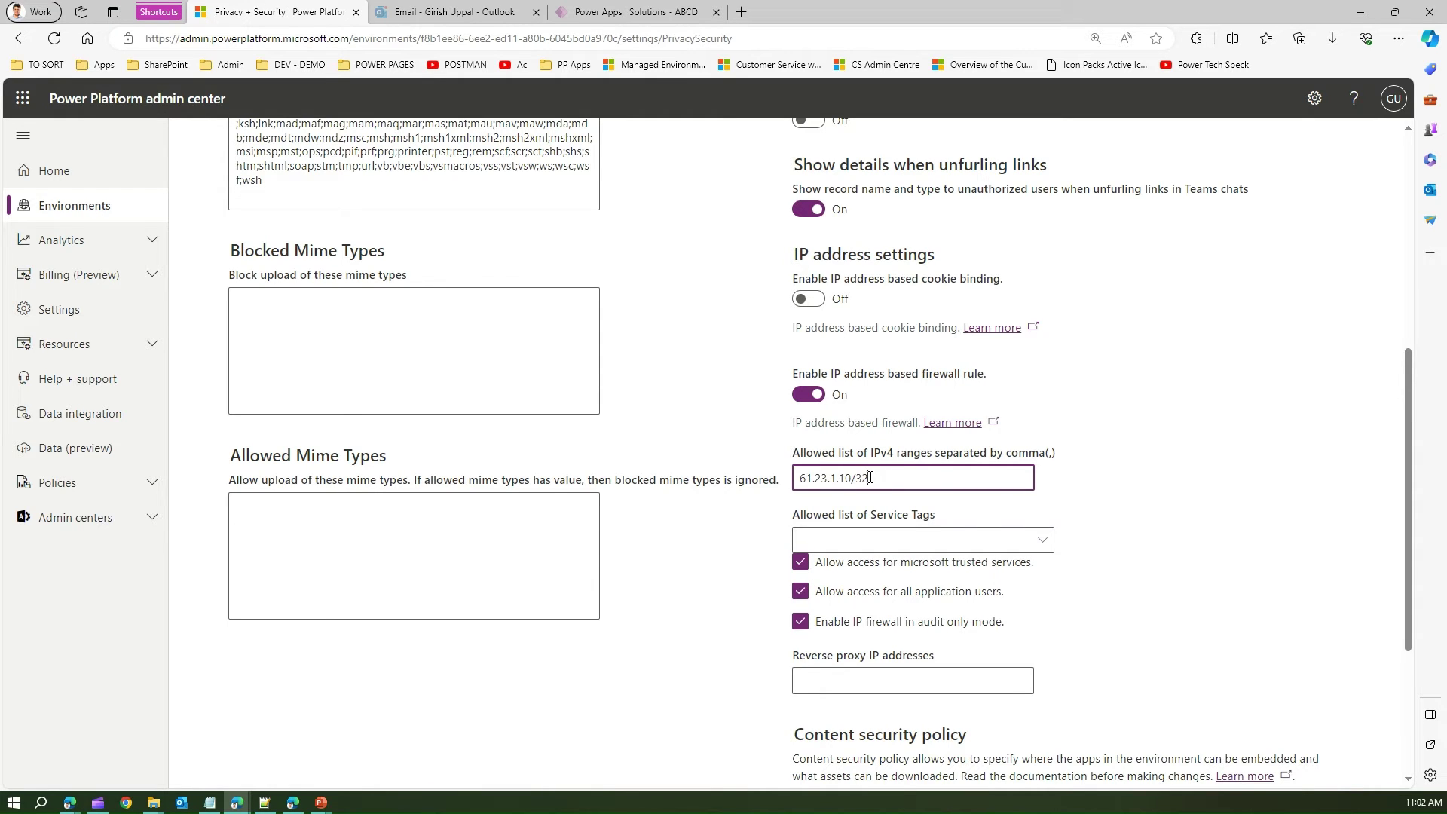
left_click_drag(875, 477, 801, 473)
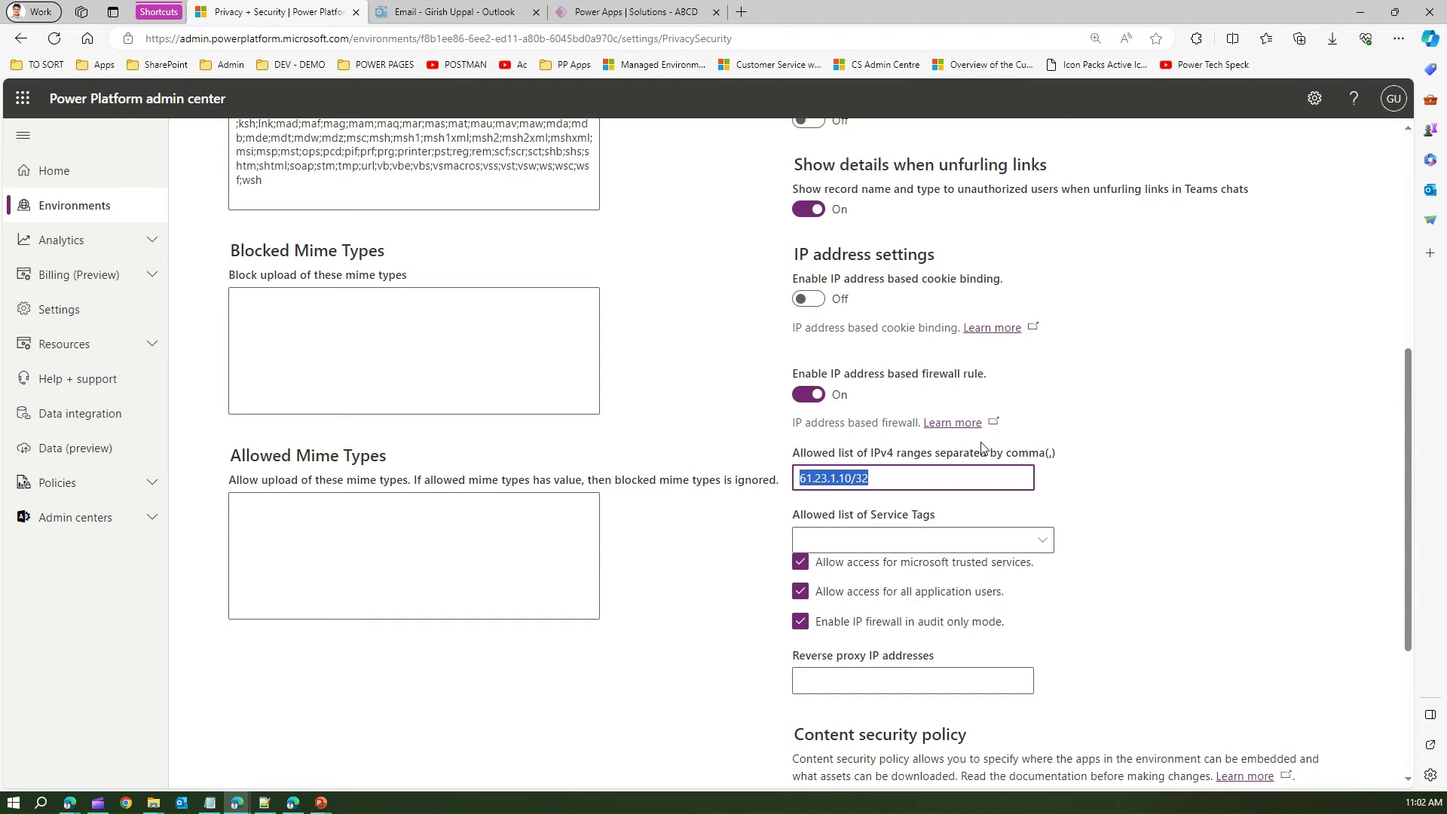
left_click(1122, 503)
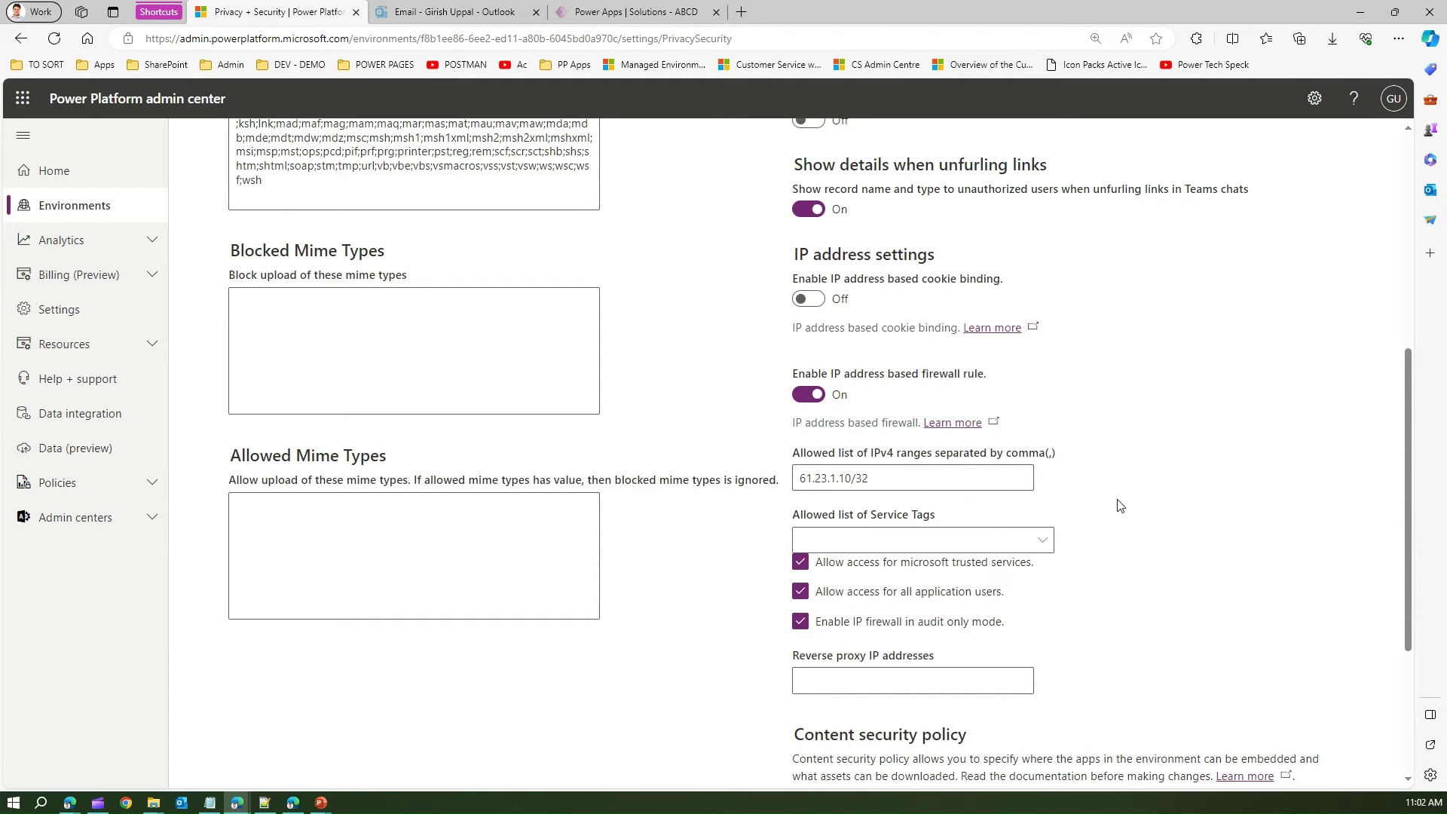
In the Service Tags dropdown, check AzureSentinel, AzureSecurityCenter and AzureResourceManager
left_click(1048, 540)
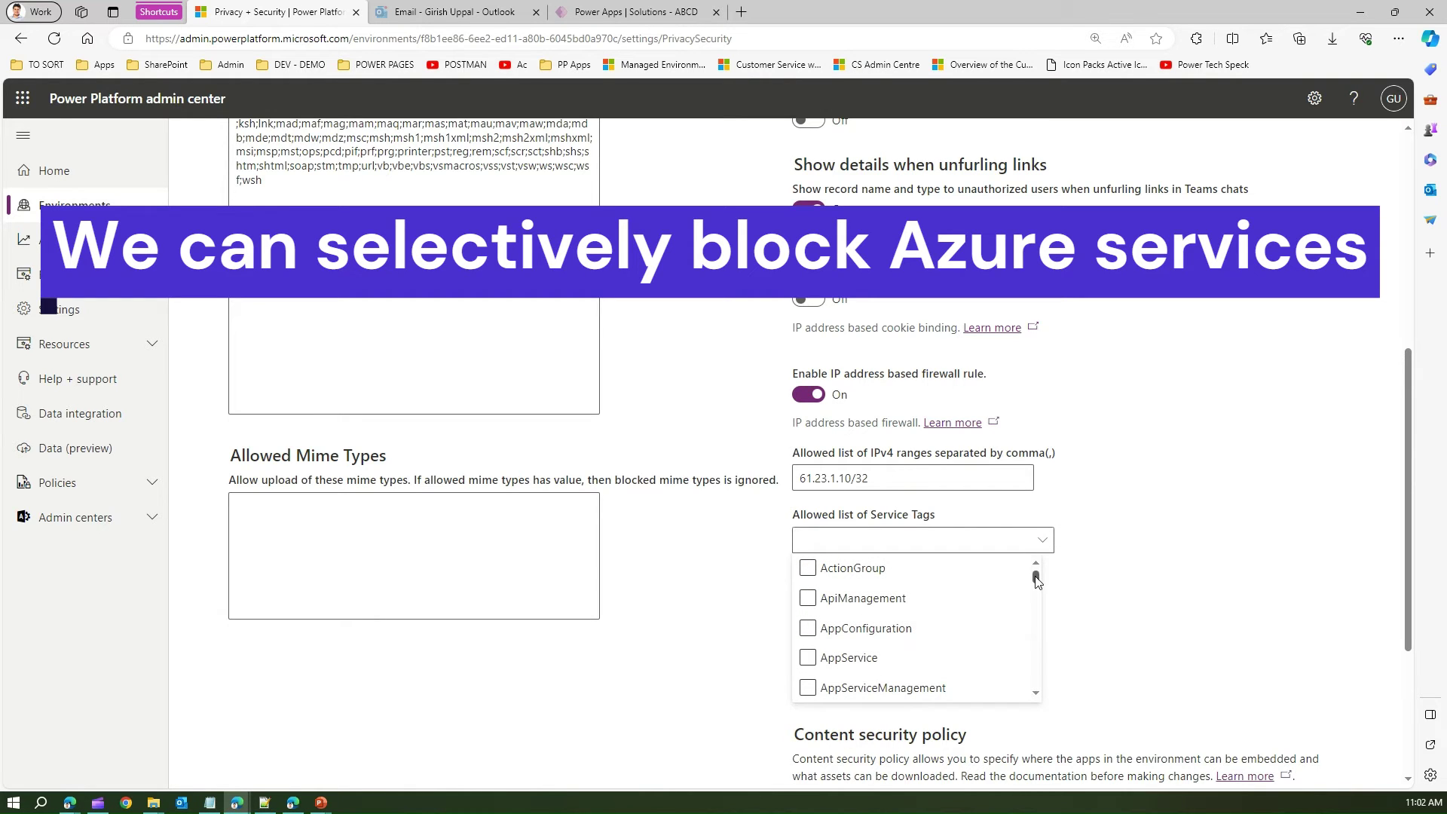
left_click_drag(1034, 576, 1035, 628)
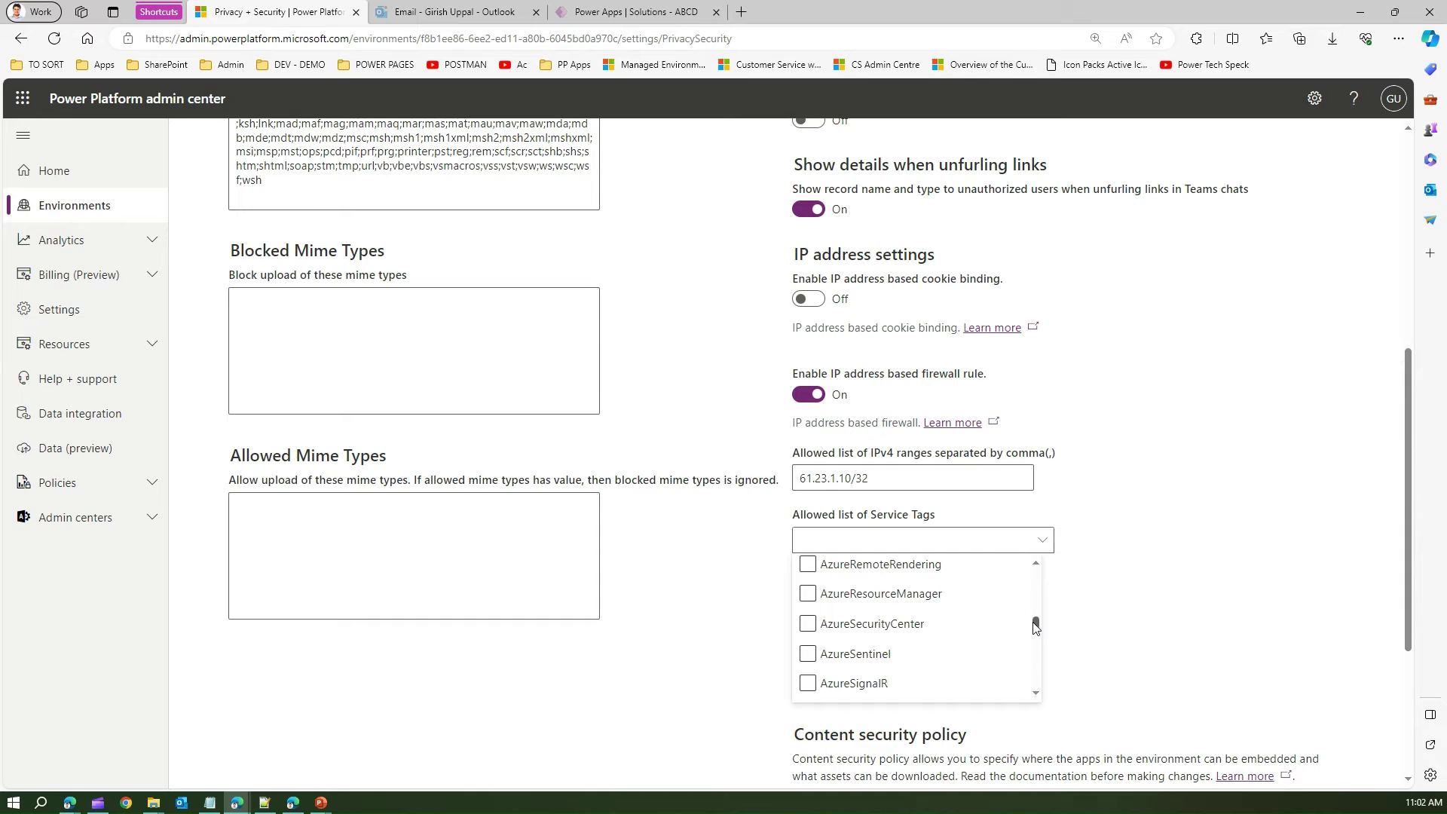
left_click(807, 654)
left_click(807, 624)
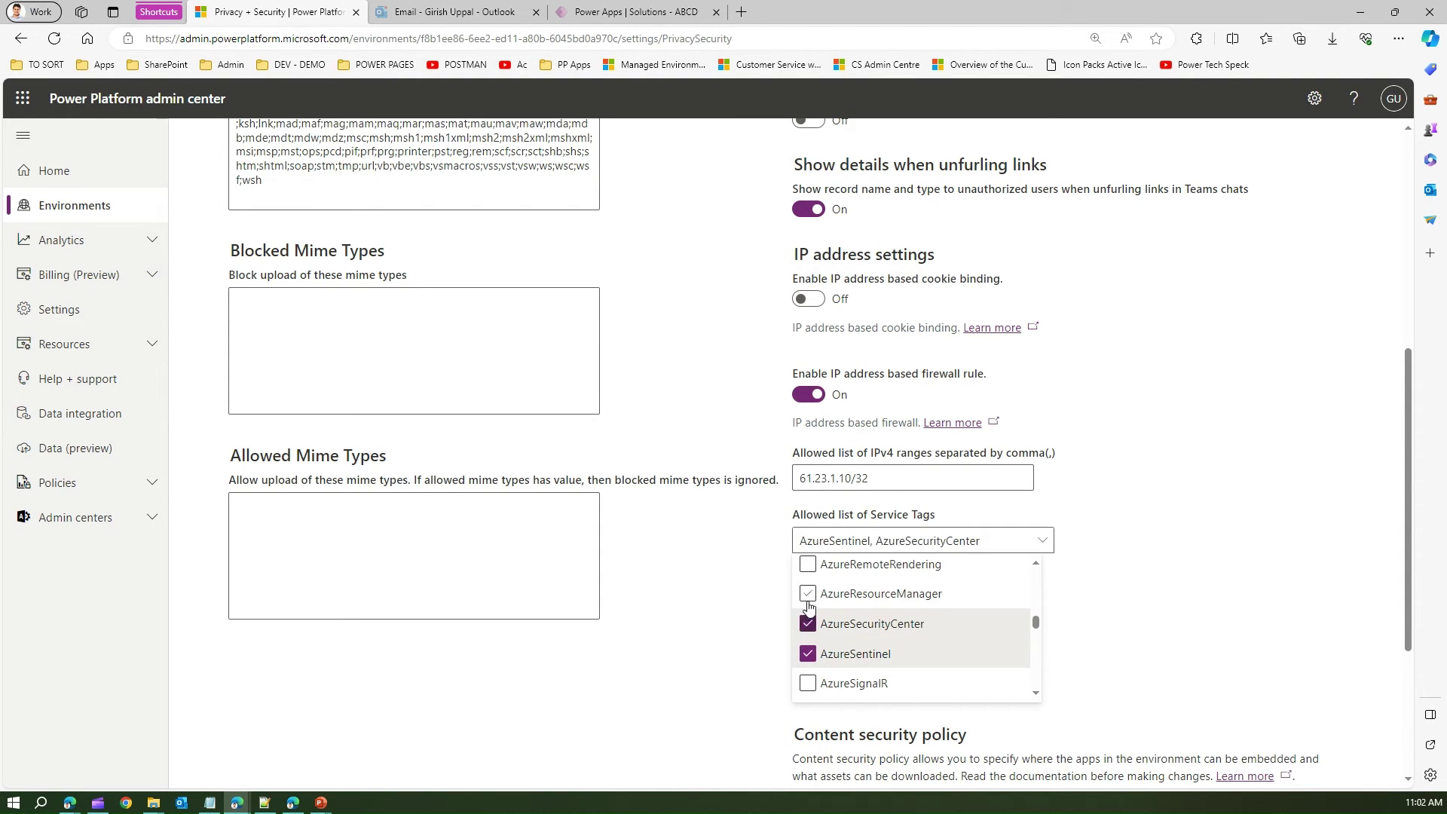
left_click(808, 593)
left_click_drag(1037, 626, 1037, 575)
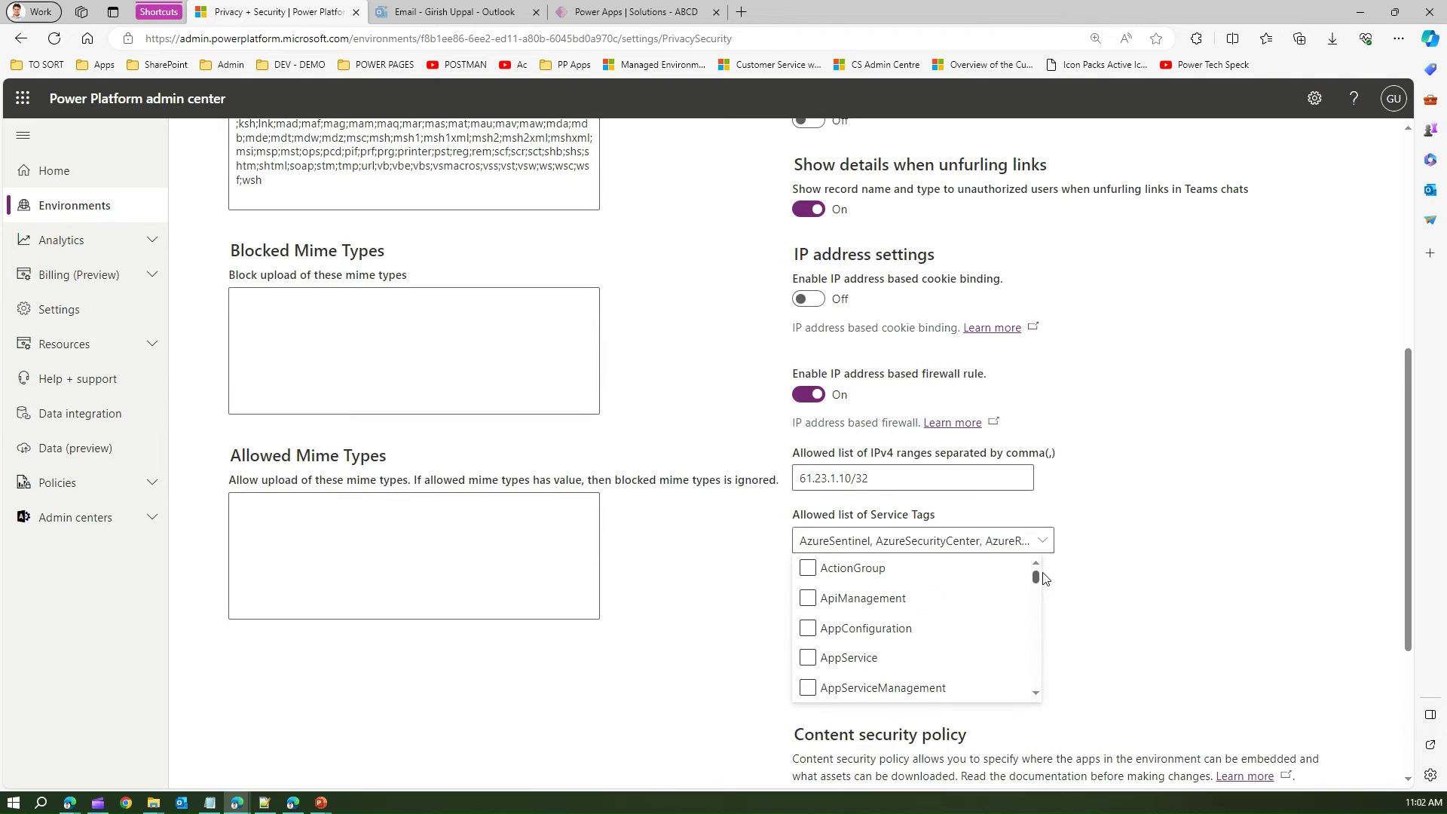
Also allow ApiManagement, ActionGroup, AppConfiguration, AppService and AppServiceManagement service tags
left_click(807, 597)
left_click(809, 570)
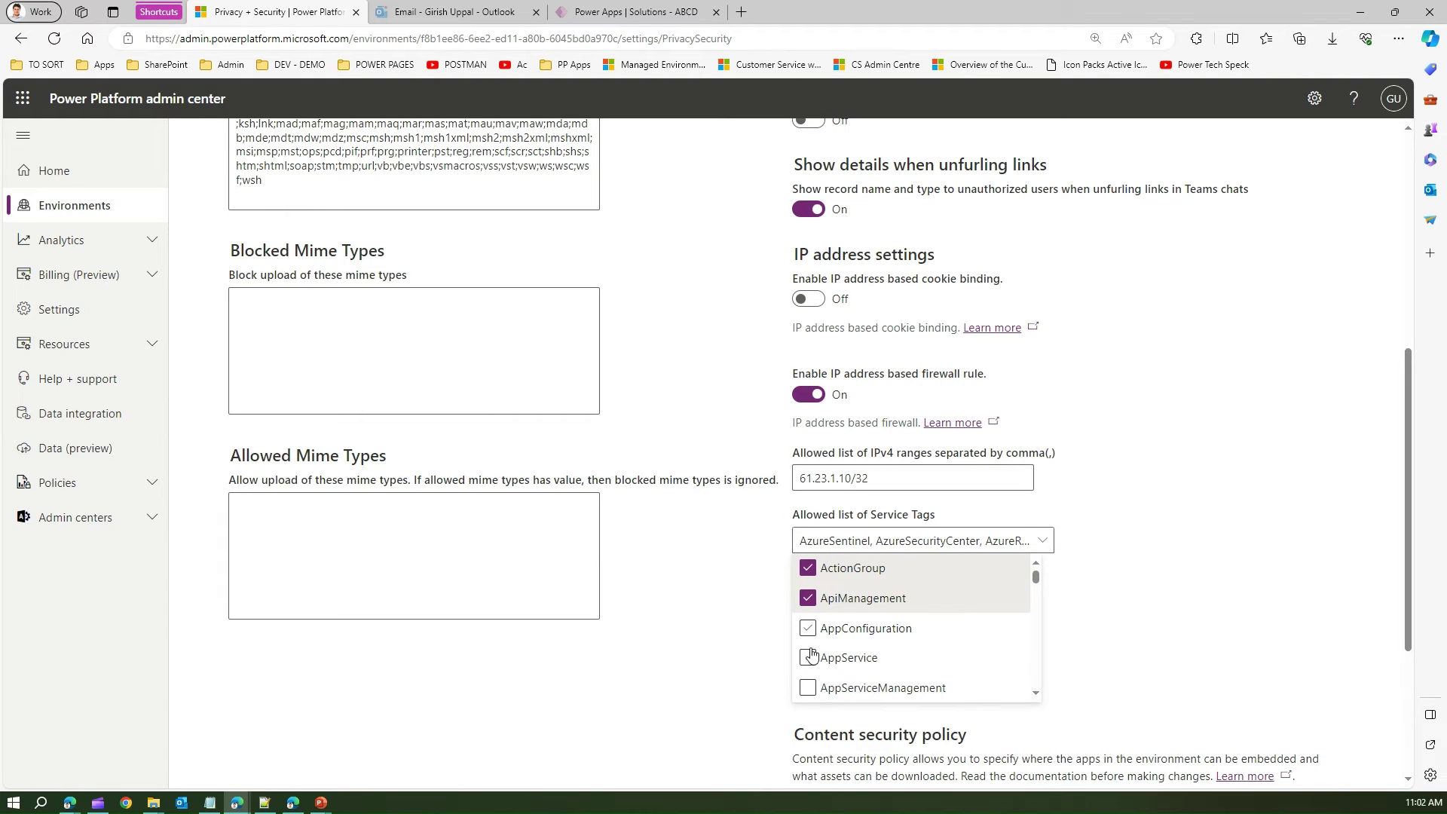
left_click(809, 657)
left_click(809, 626)
left_click(807, 688)
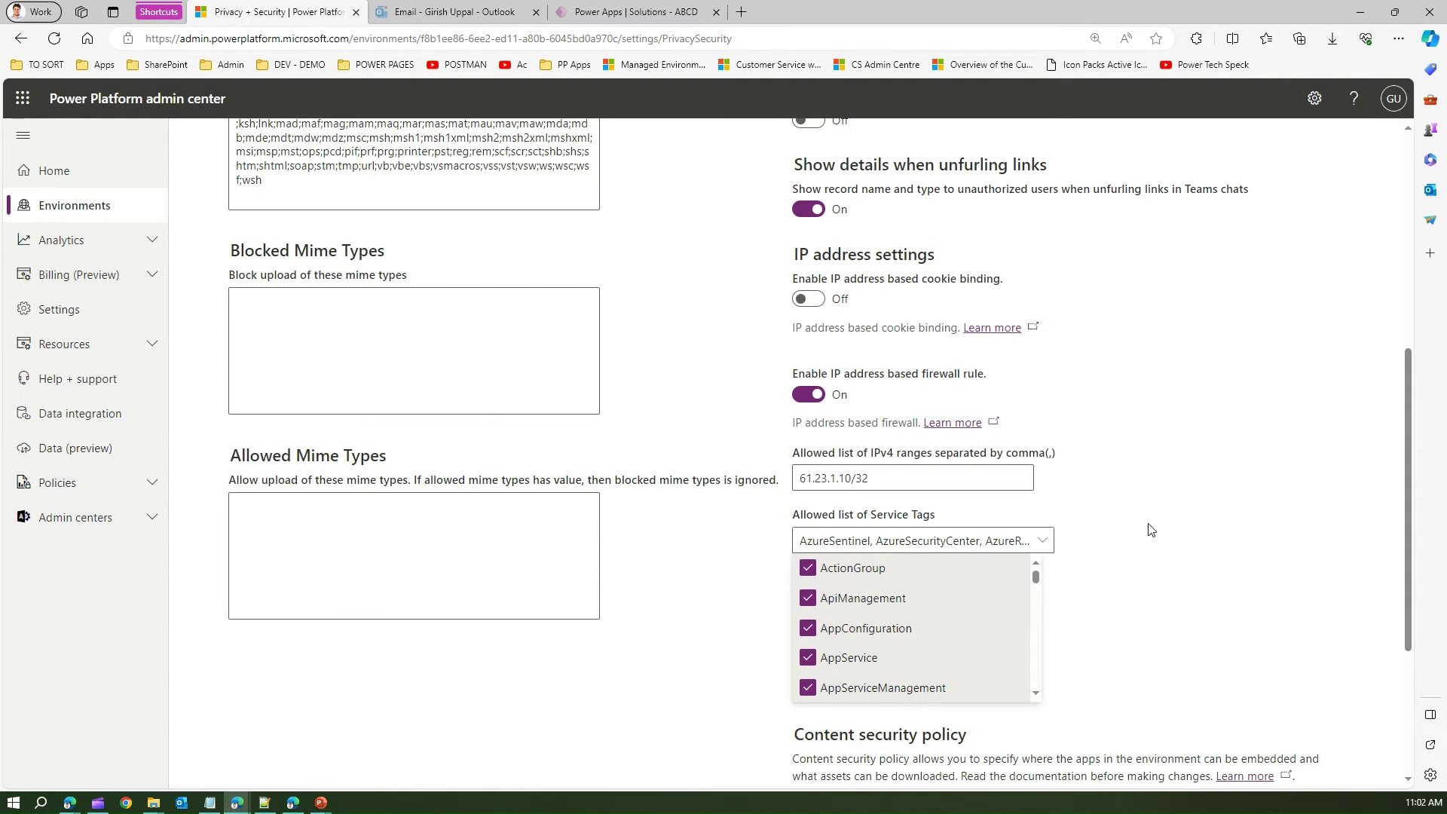
left_click(1107, 555)
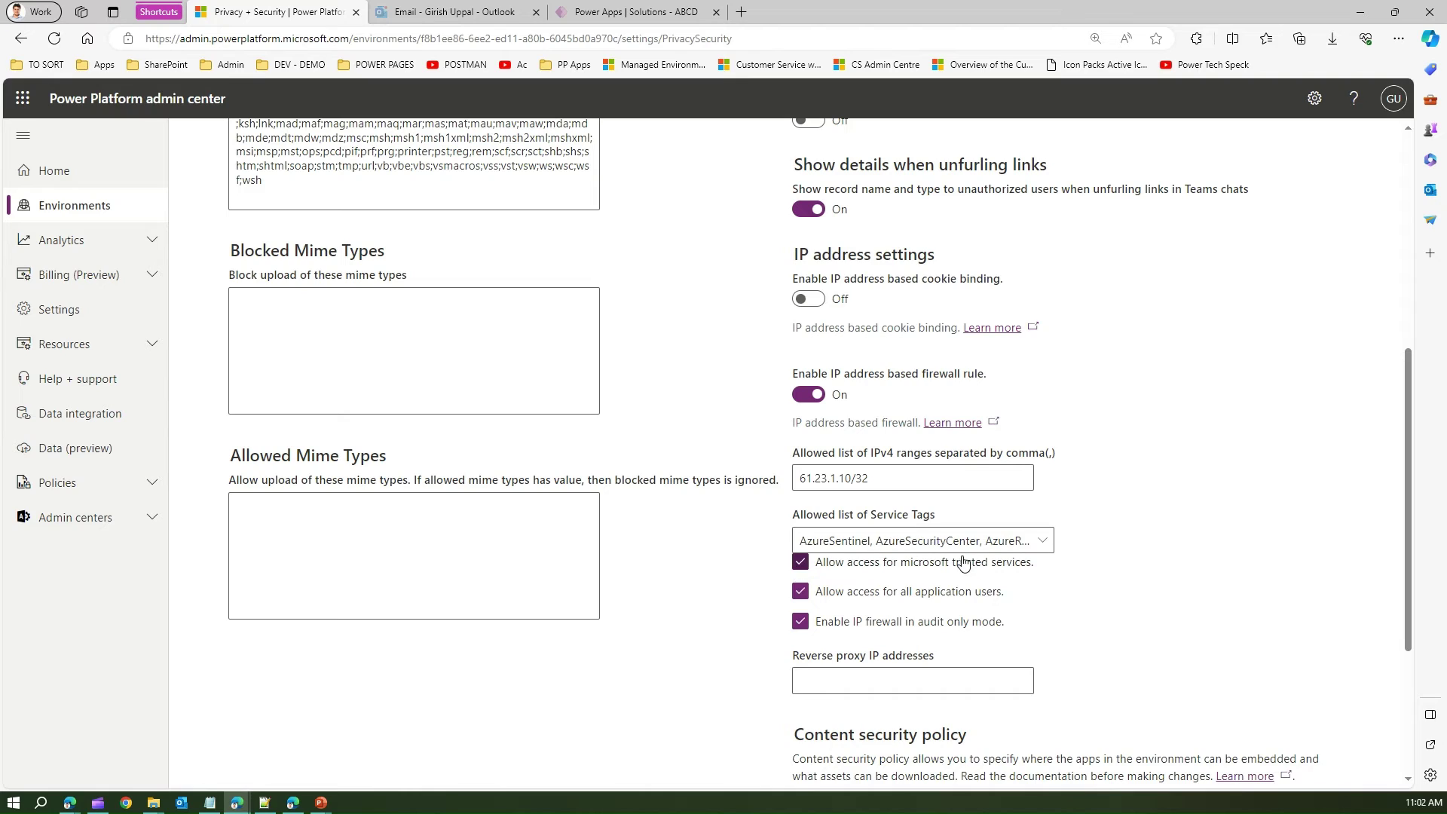
Disable Microsoft trusted services access and remove AzureResourceManager, AzureSecurityCenter and AzureSentinel tags
left_click(801, 563)
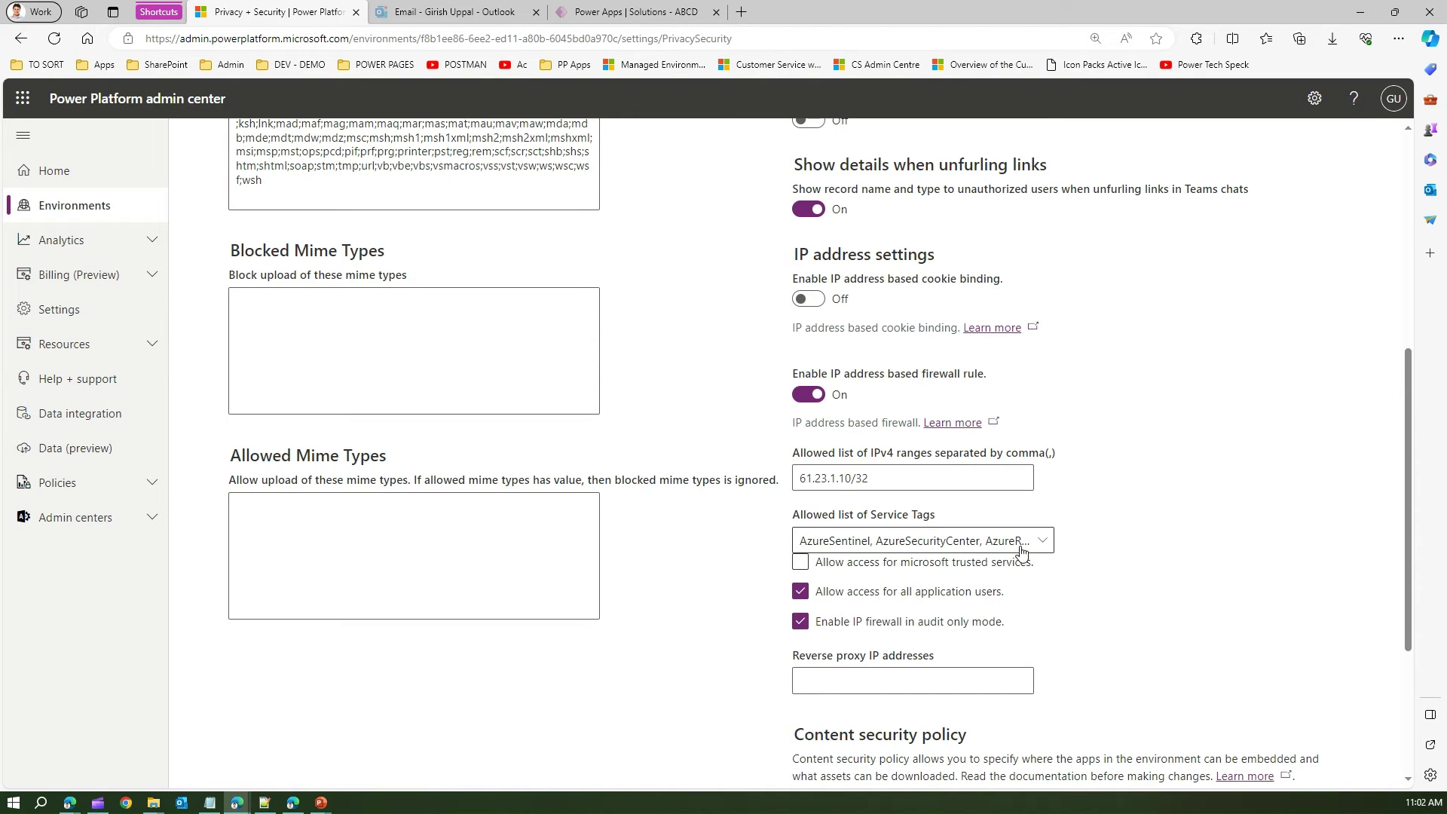
left_click(806, 547)
left_click(808, 568)
left_click(804, 597)
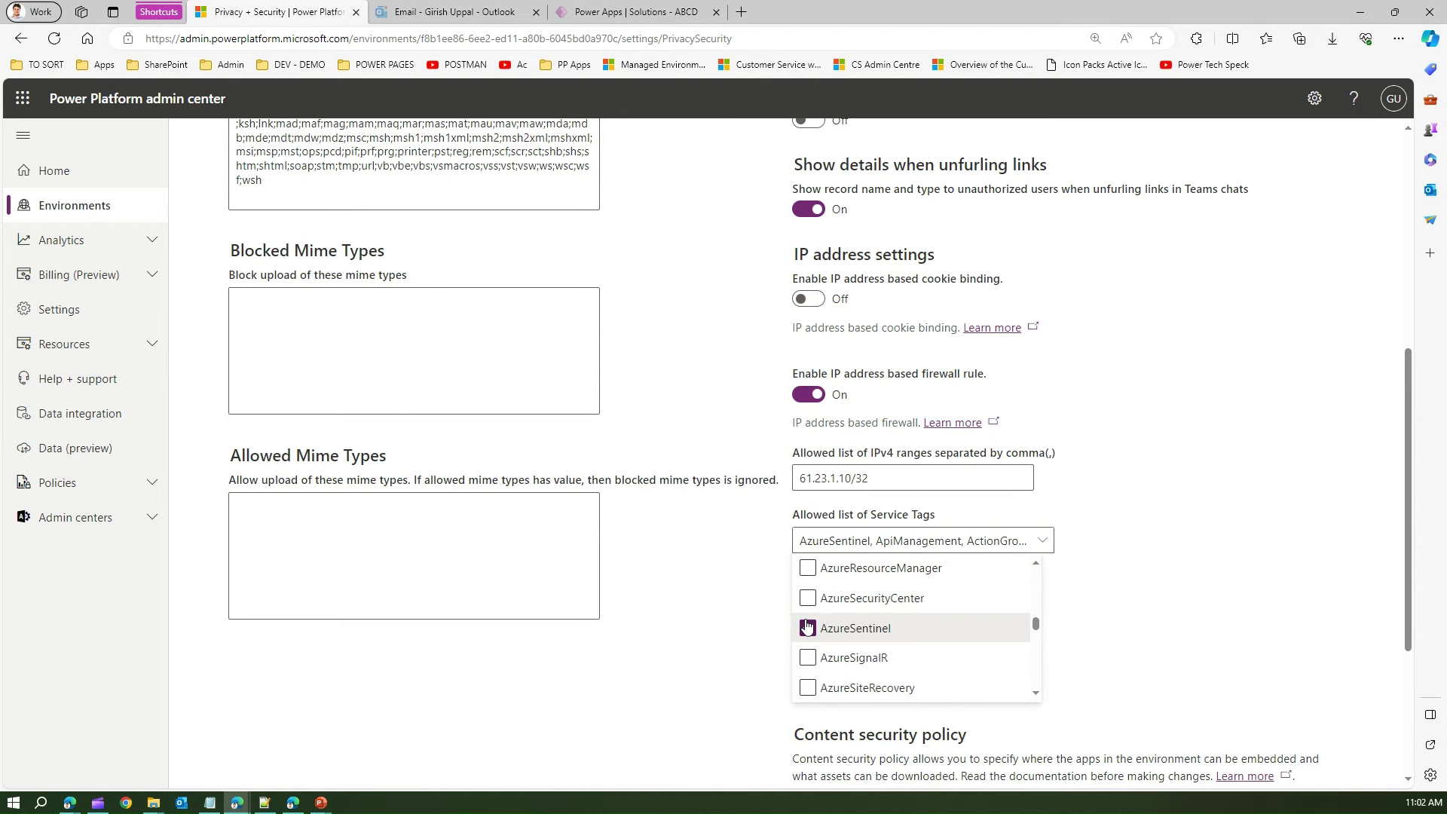
left_click(807, 628)
Add the AzureSignalR and AzureSiteRecovery service tags
left_click(807, 658)
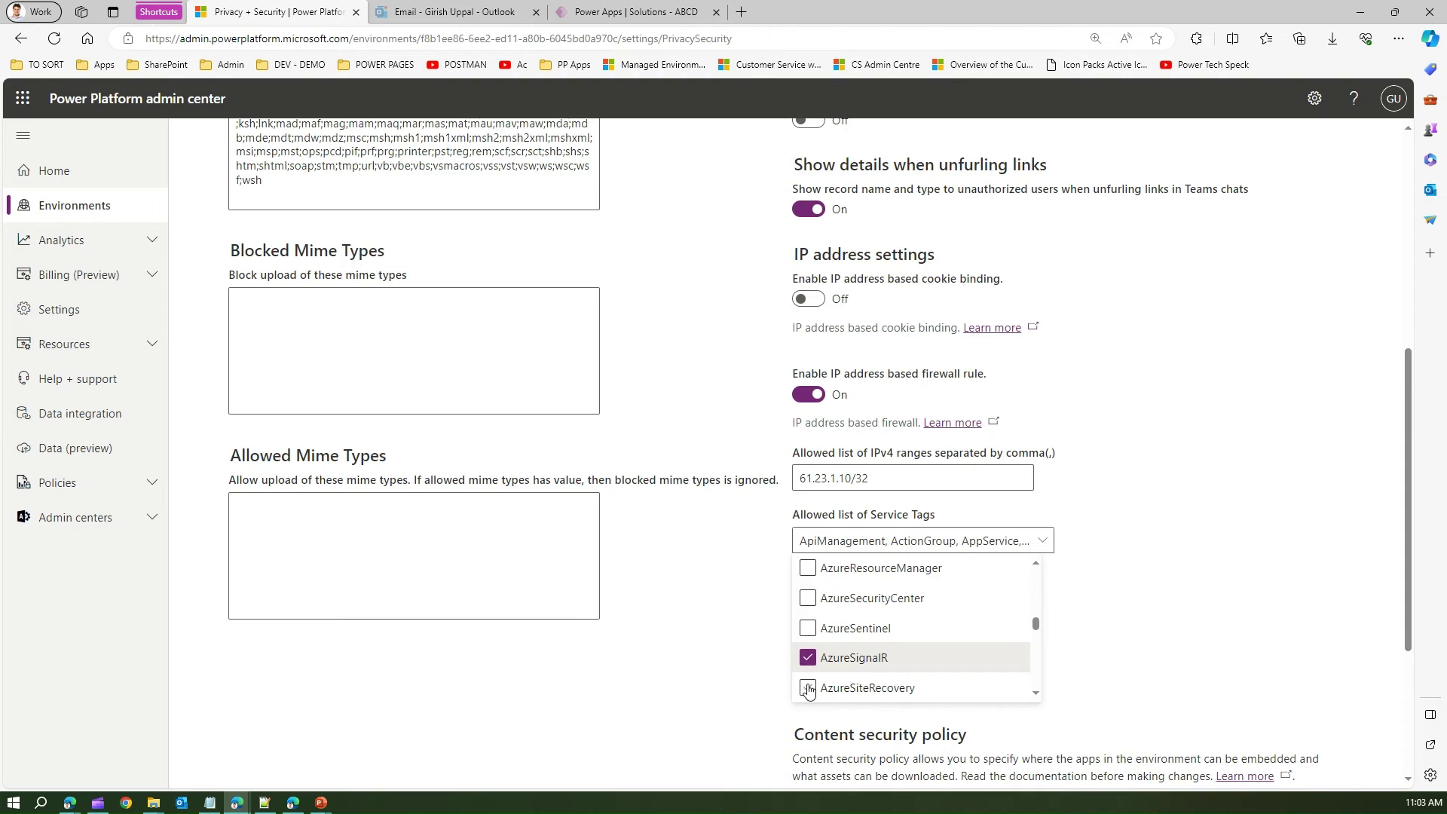
left_click(807, 659)
left_click(809, 688)
left_click(815, 663)
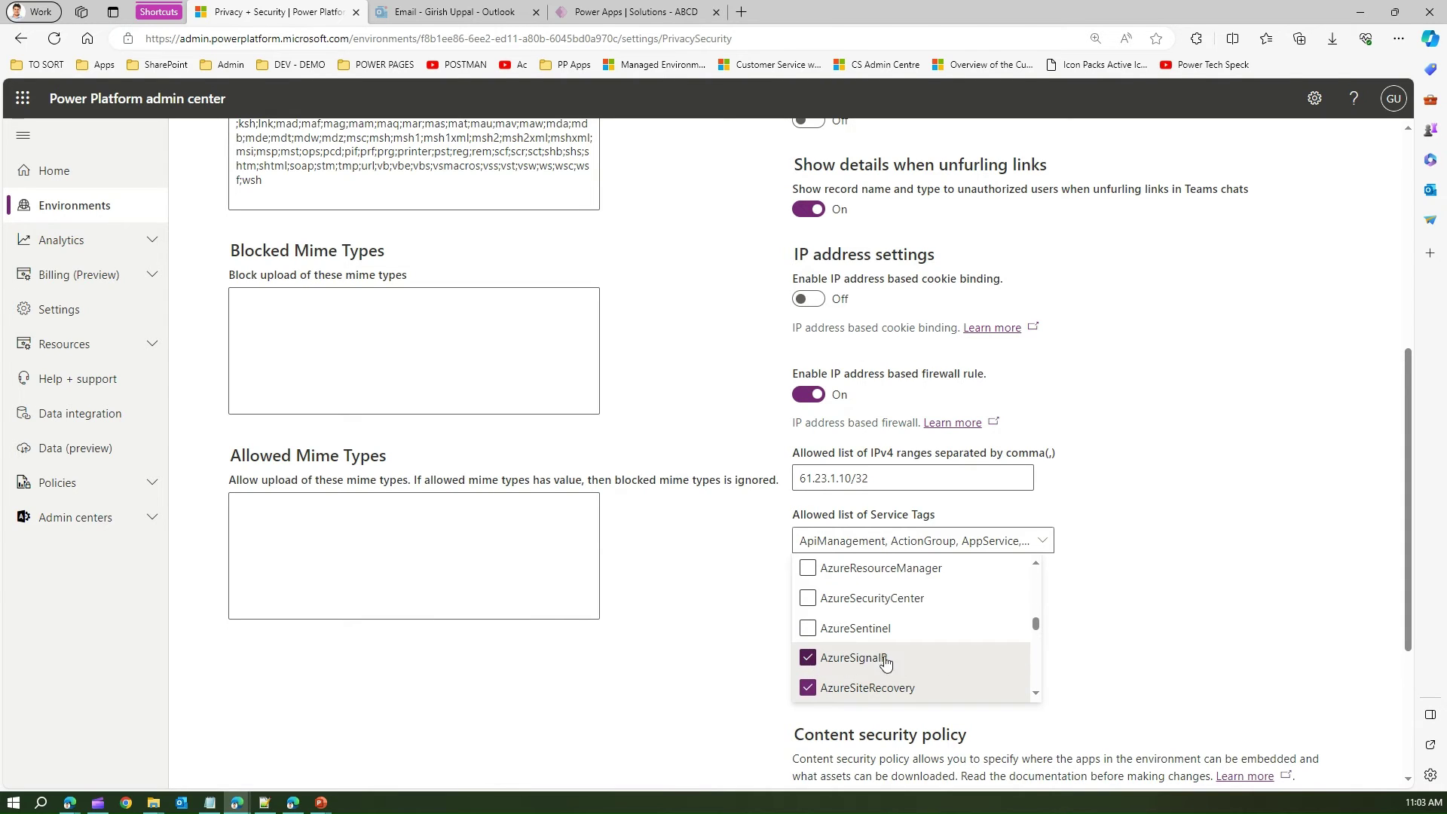
left_click(1118, 621)
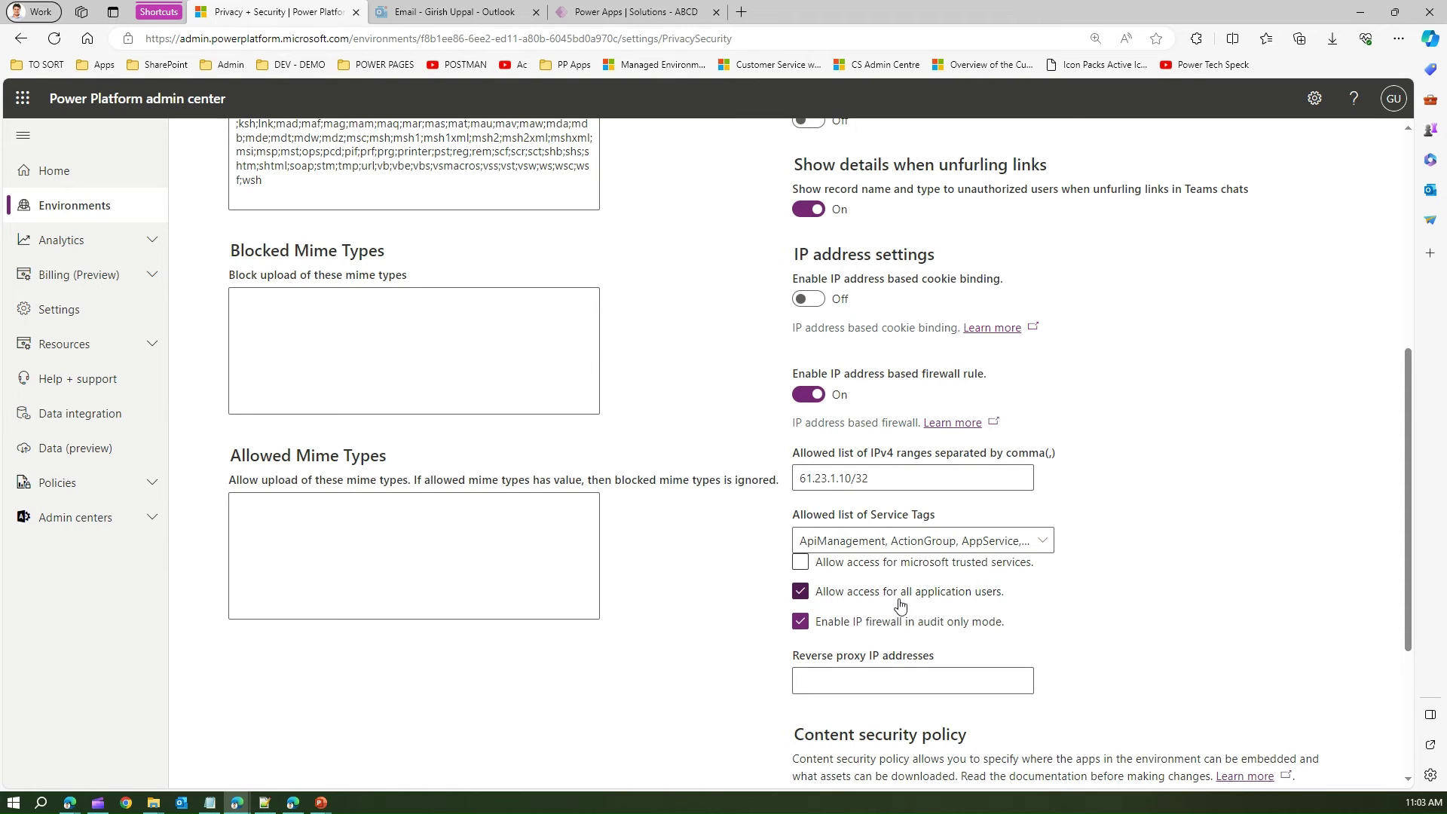
Uncheck 'Allow access for all application users', keeping audit-only firewall mode checked
left_click(800, 592)
left_click(801, 626)
left_click(801, 625)
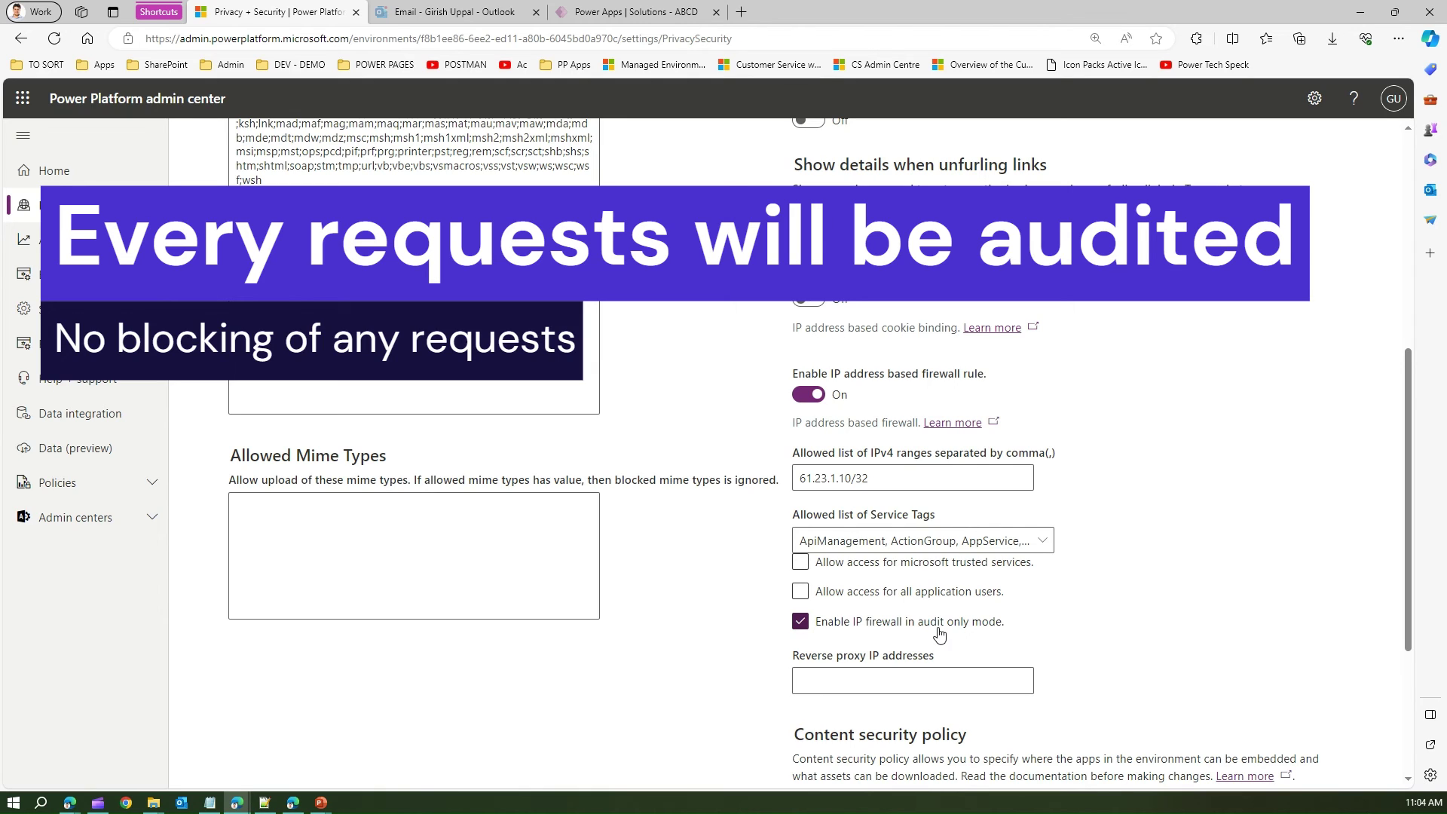
Uncheck 'Enable IP firewall in audit only mode'
left_click(802, 624)
left_click(802, 624)
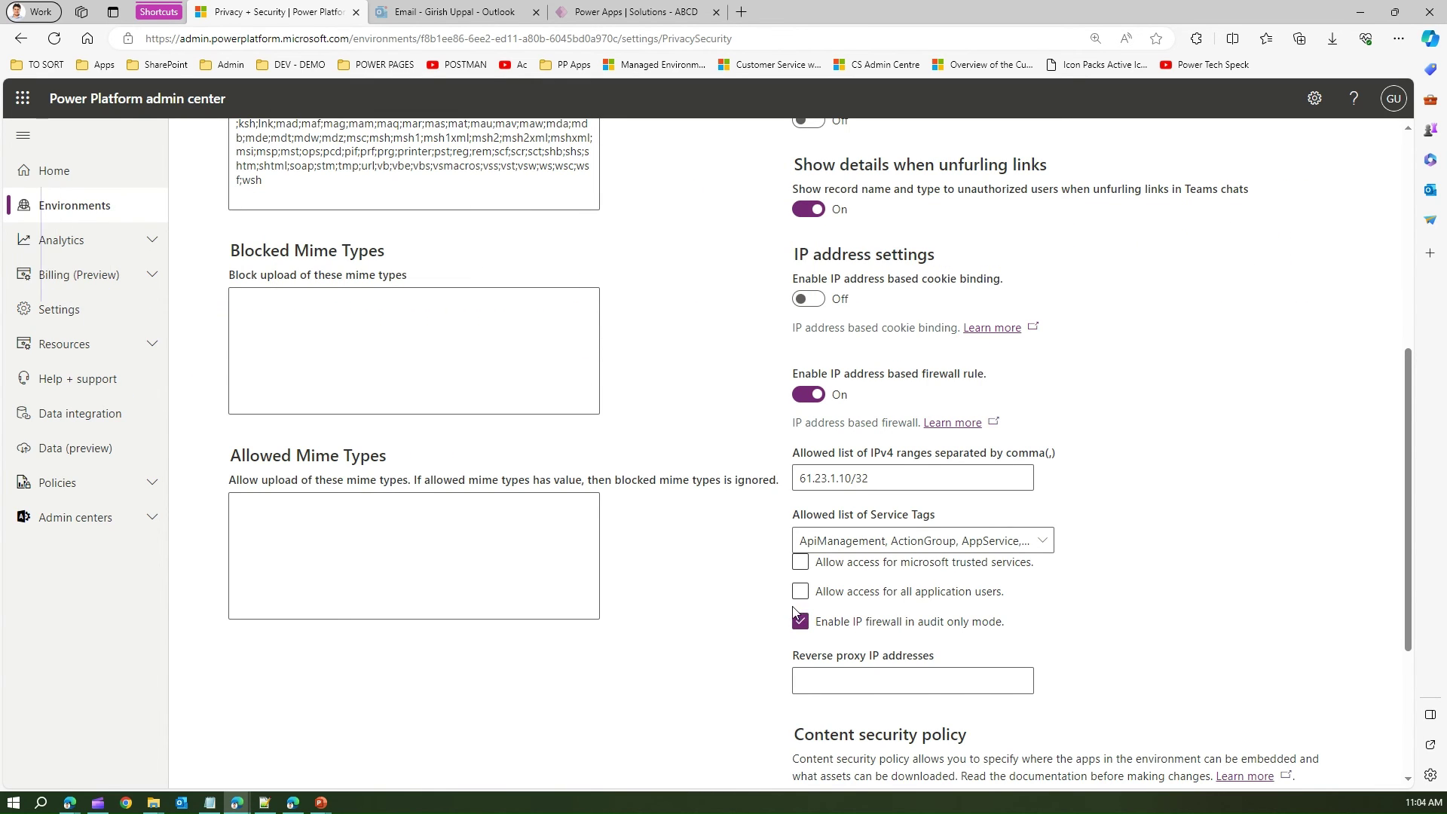
left_click(810, 624)
Highlight the Reverse proxy IP addresses label and focus its text box
double_click(806, 655)
left_click_drag(865, 658, 925, 660)
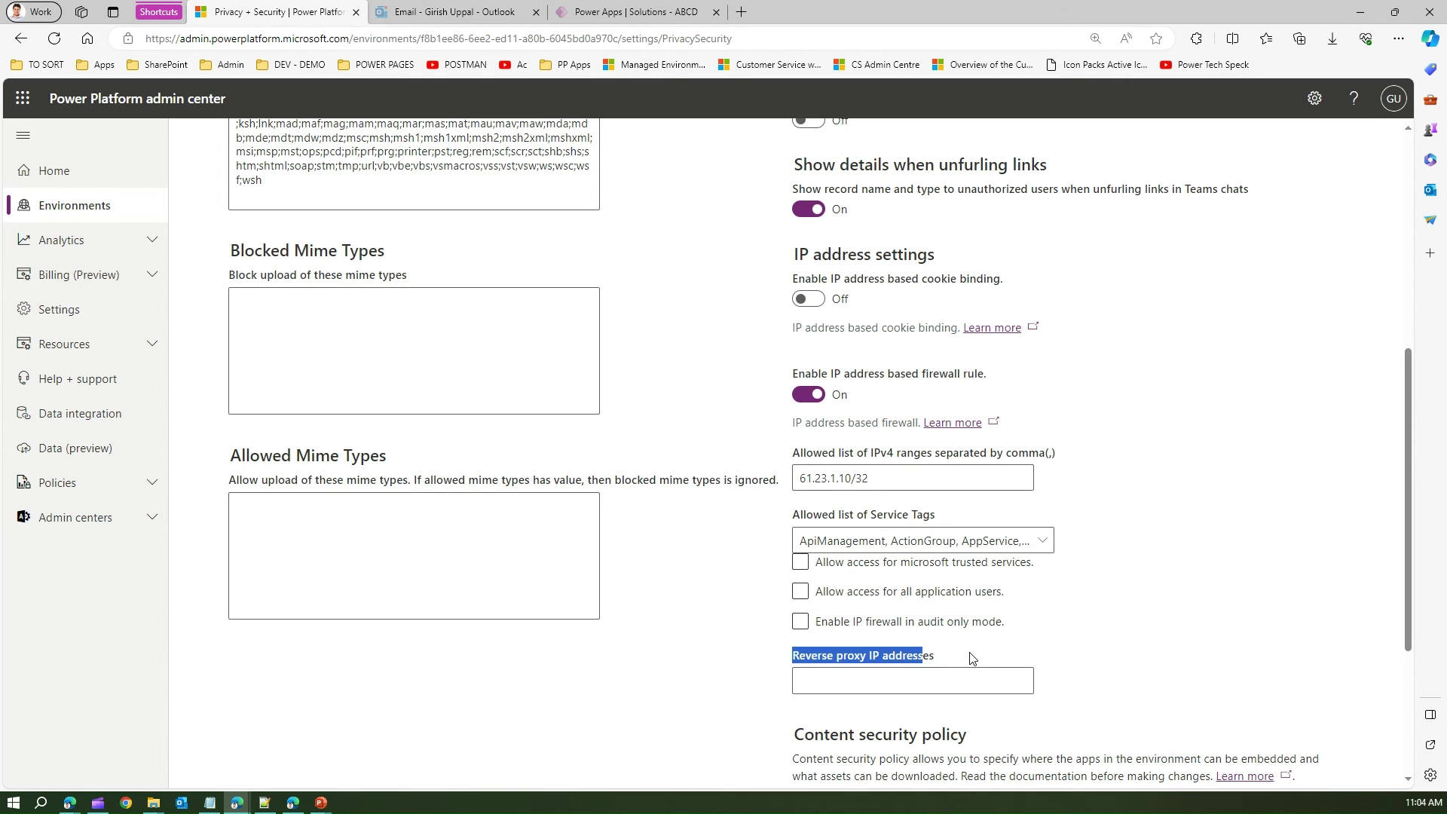
left_click(884, 683)
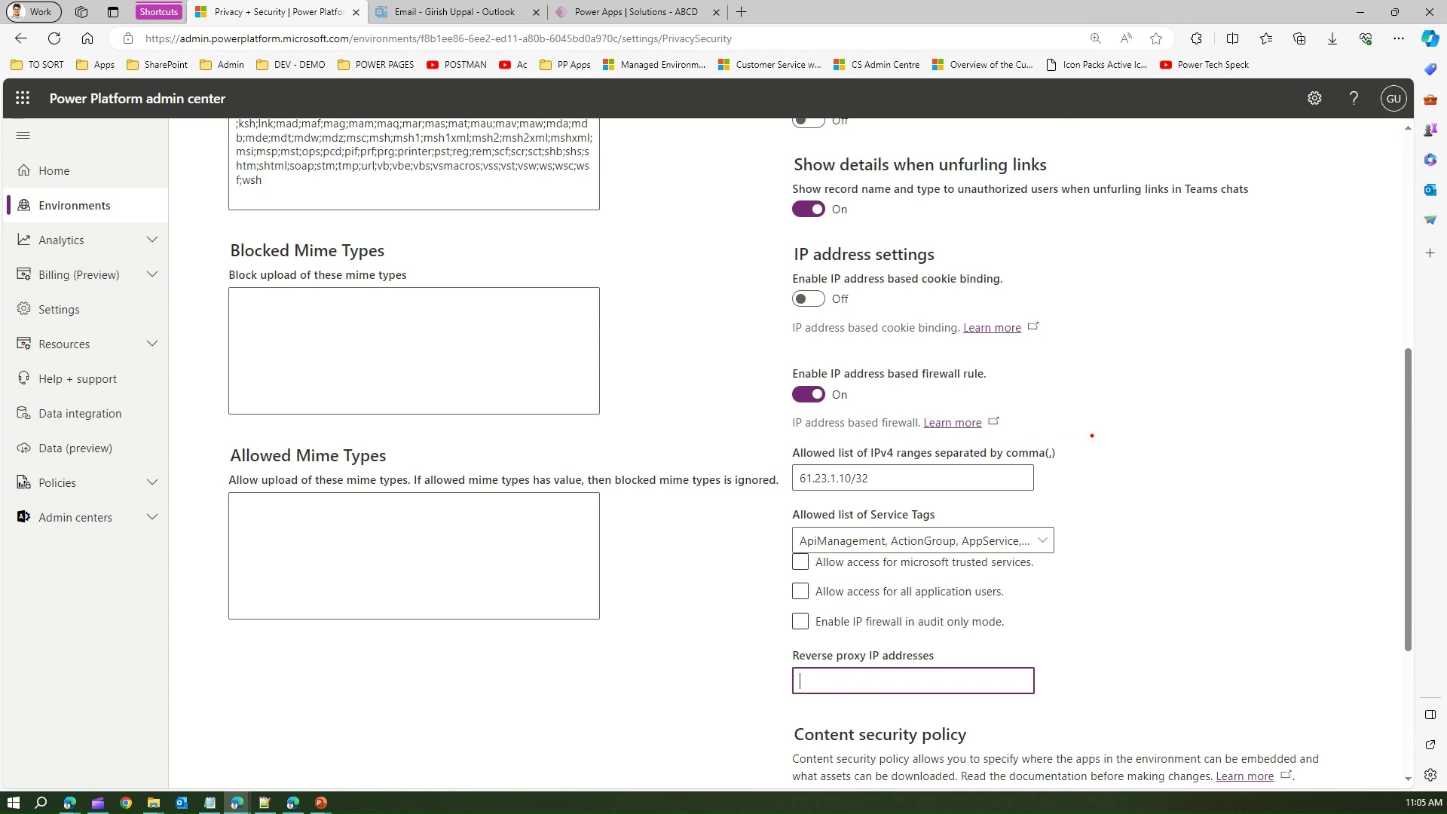
Annotate in red: 'IP' note, arrows to IPv4 range, service tags, audit-only option, reverse proxy box, plus bracket
mouse_move(1078, 445)
left_mouse_down()
mouse_move(1076, 478)
mouse_move(1098, 472)
mouse_move(1098, 451)
mouse_move(1020, 486)
left_mouse_up()
left_click_drag(1032, 470, 1017, 489)
mouse_move(1139, 524)
left_mouse_down()
mouse_move(1055, 551)
mouse_move(1093, 559)
mouse_move(1009, 592)
mouse_move(1034, 589)
left_mouse_up()
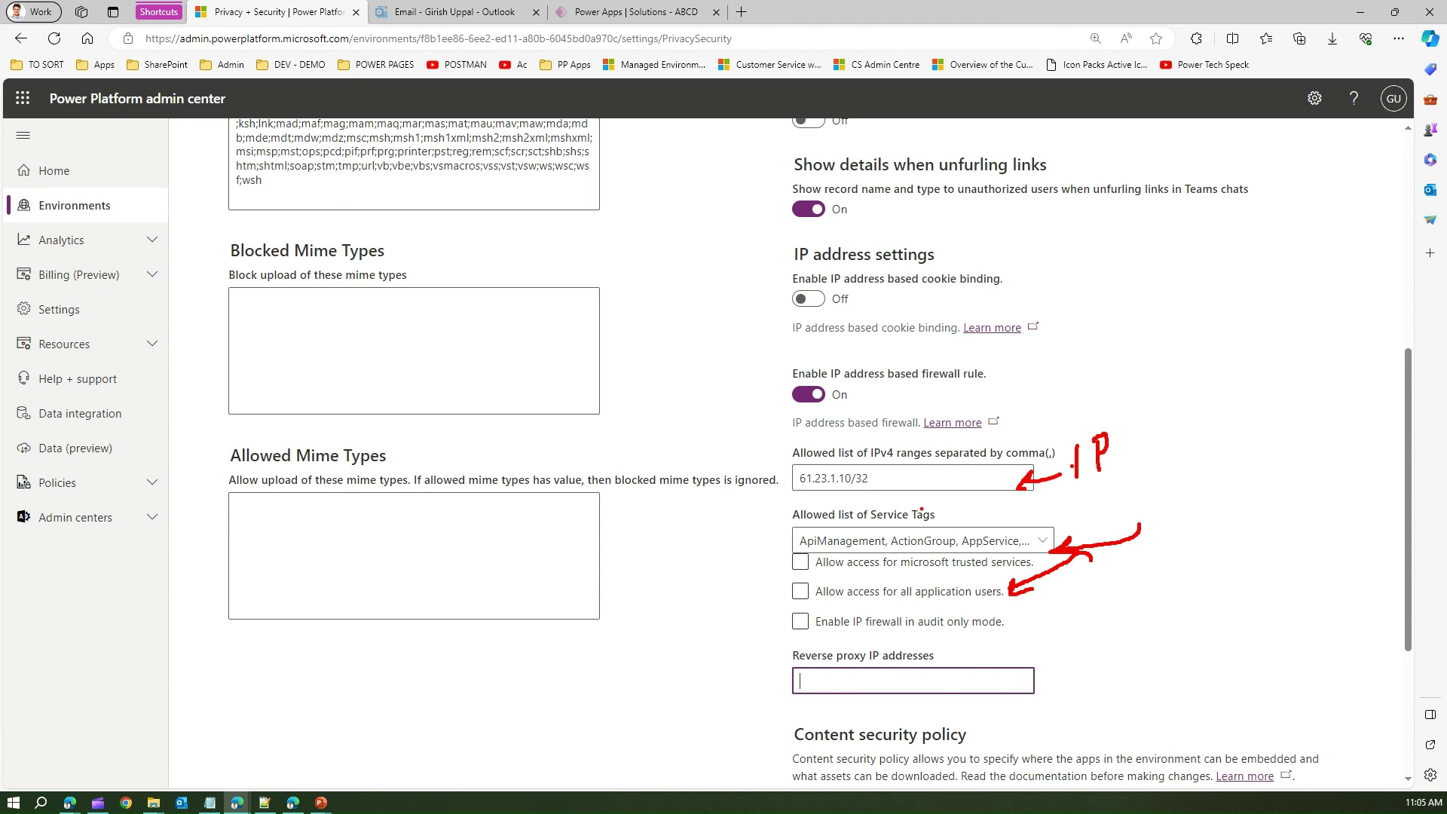
left_click_drag(1010, 630, 1149, 624)
left_click_drag(1025, 623, 996, 640)
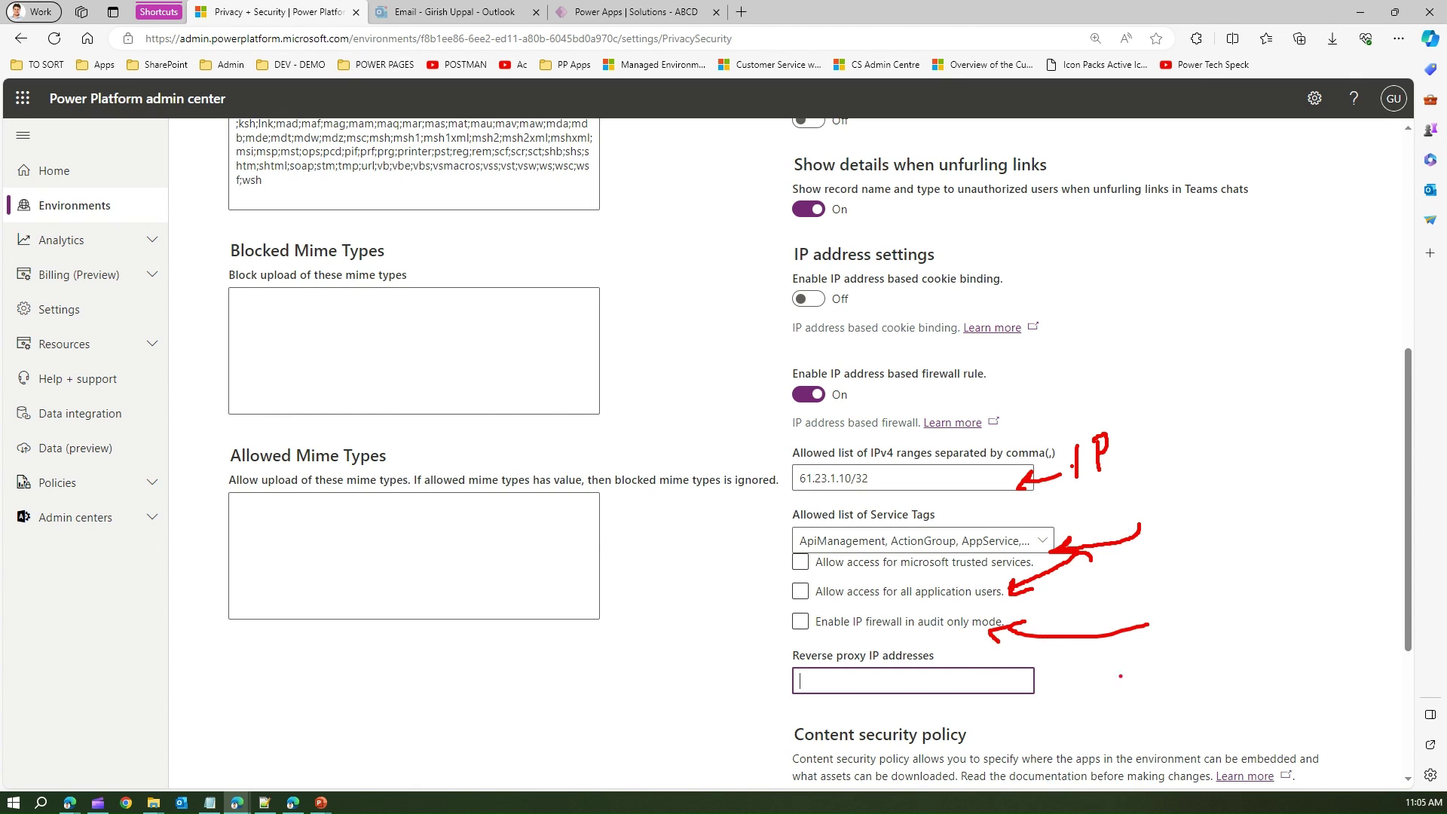
mouse_move(1150, 657)
left_mouse_down()
mouse_move(1061, 692)
mouse_move(1049, 677)
mouse_move(1074, 704)
left_mouse_up()
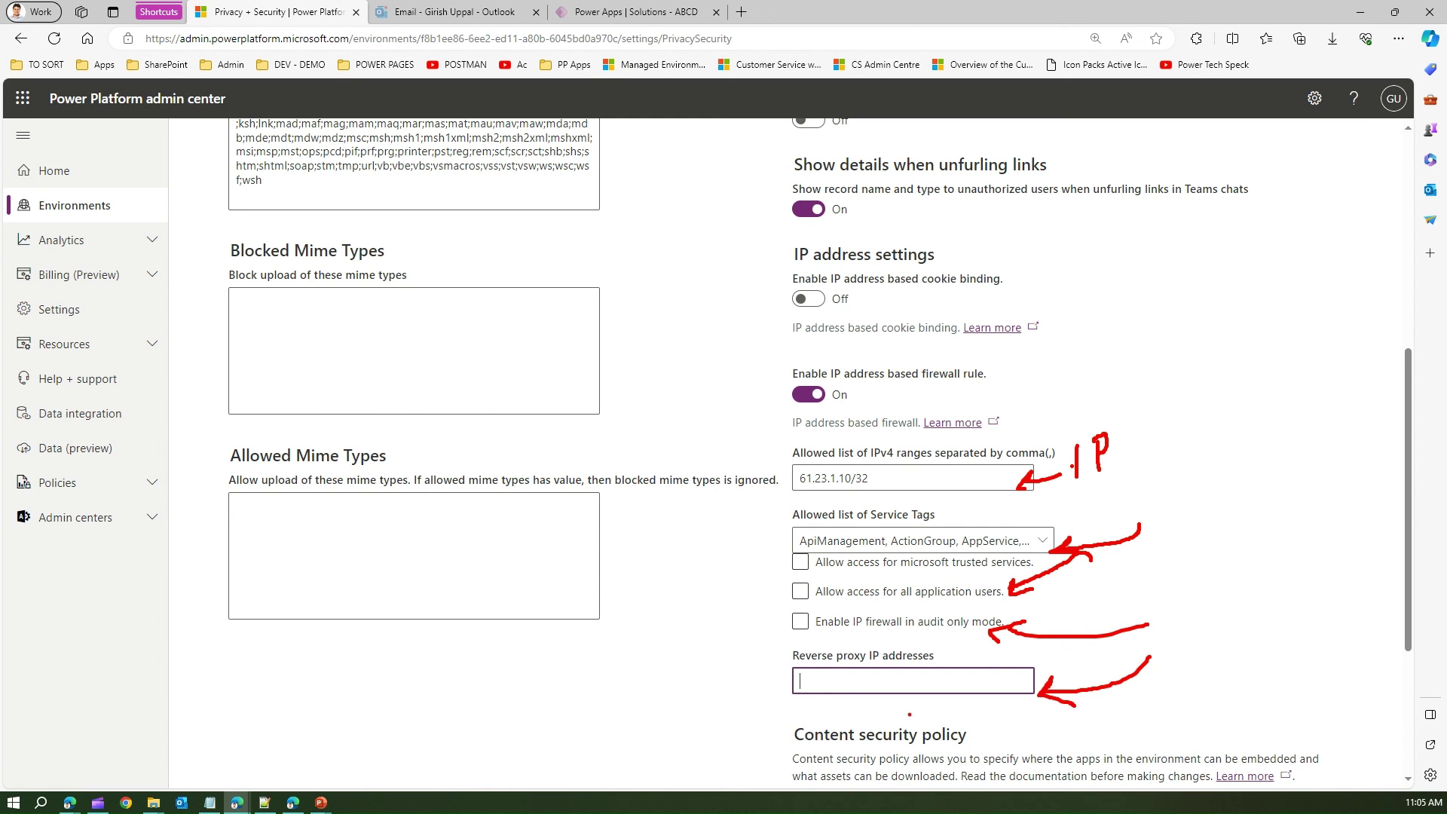
left_click_drag(782, 435, 778, 694)
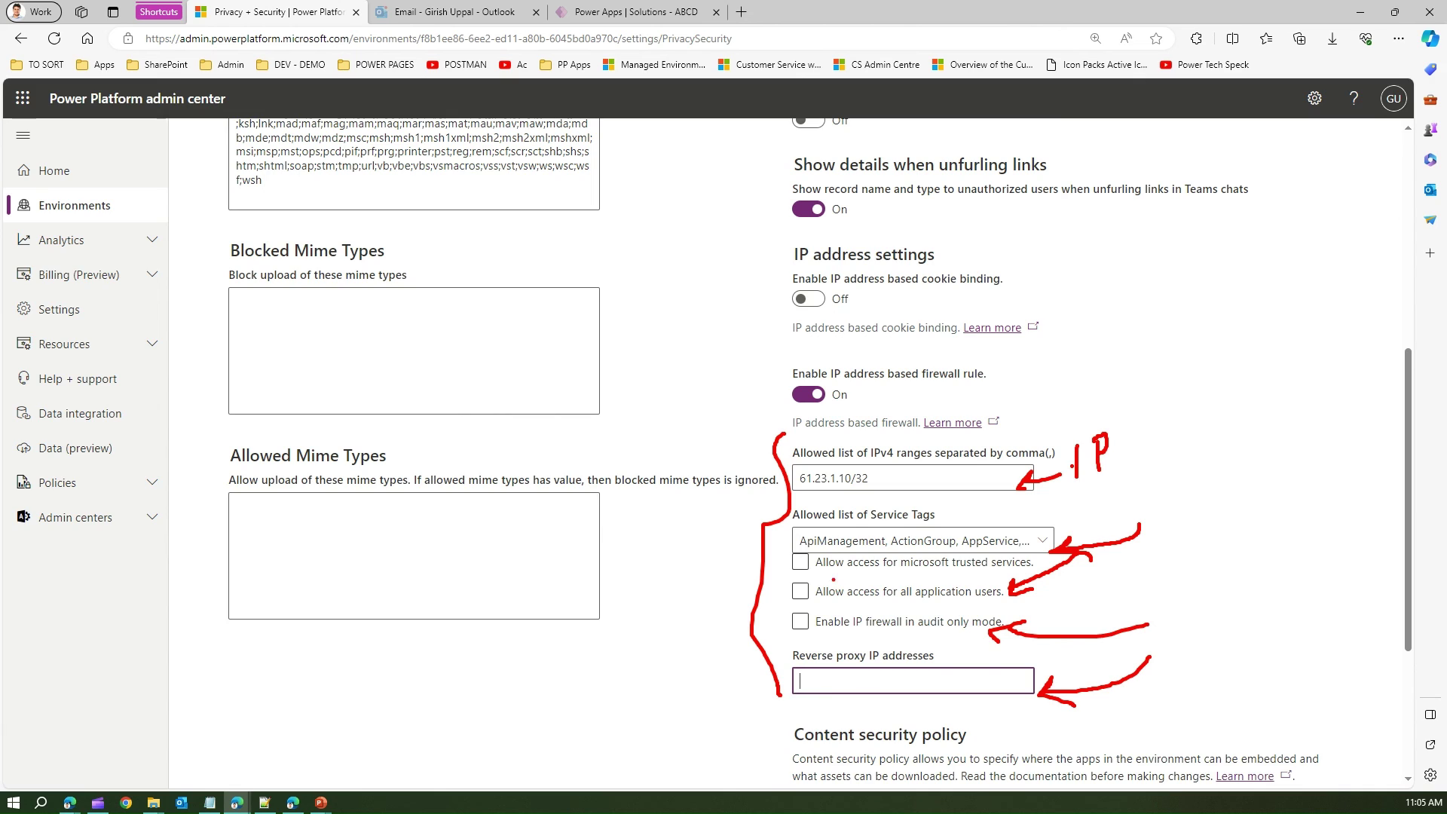